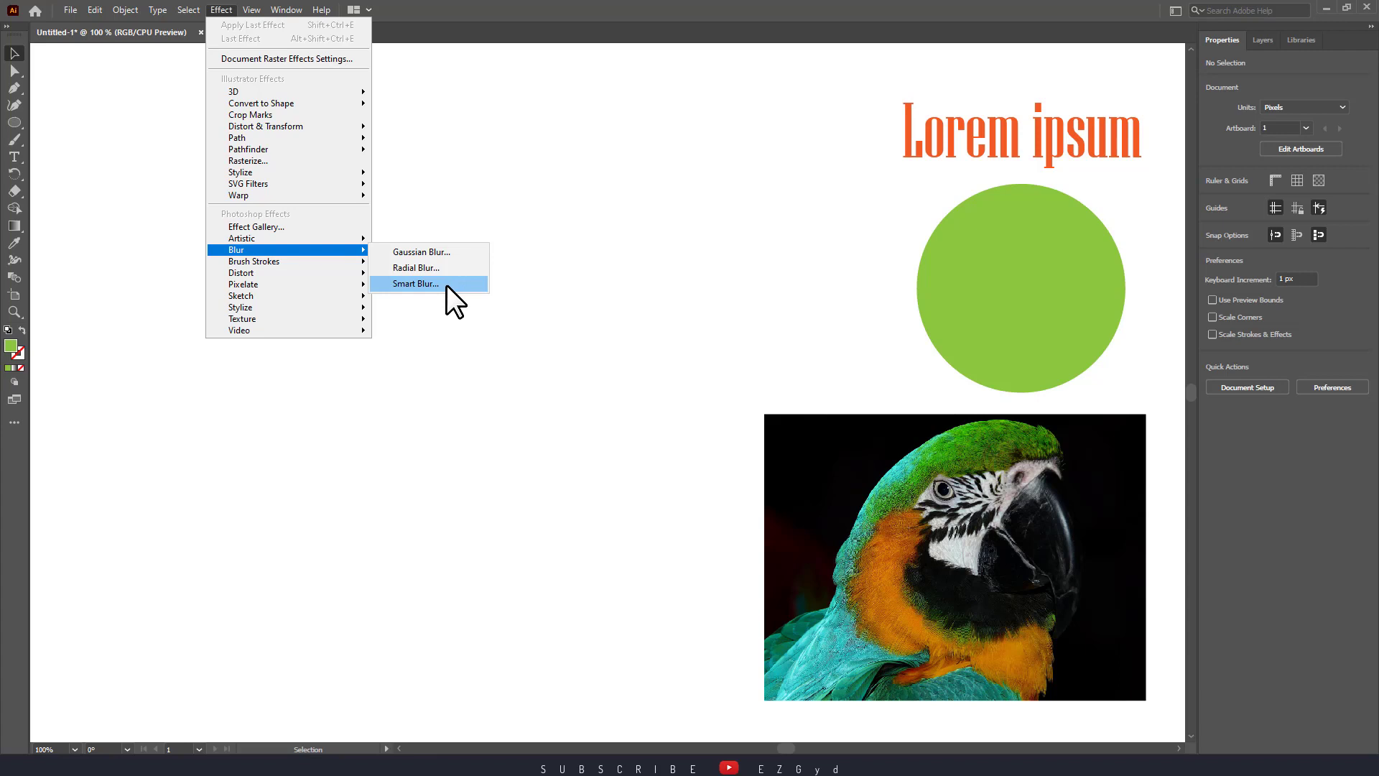
- Move the parrot image beside the green circle and apply a Gaussian Blur with a radius of 5.6596 pixels to it
click(452, 348)
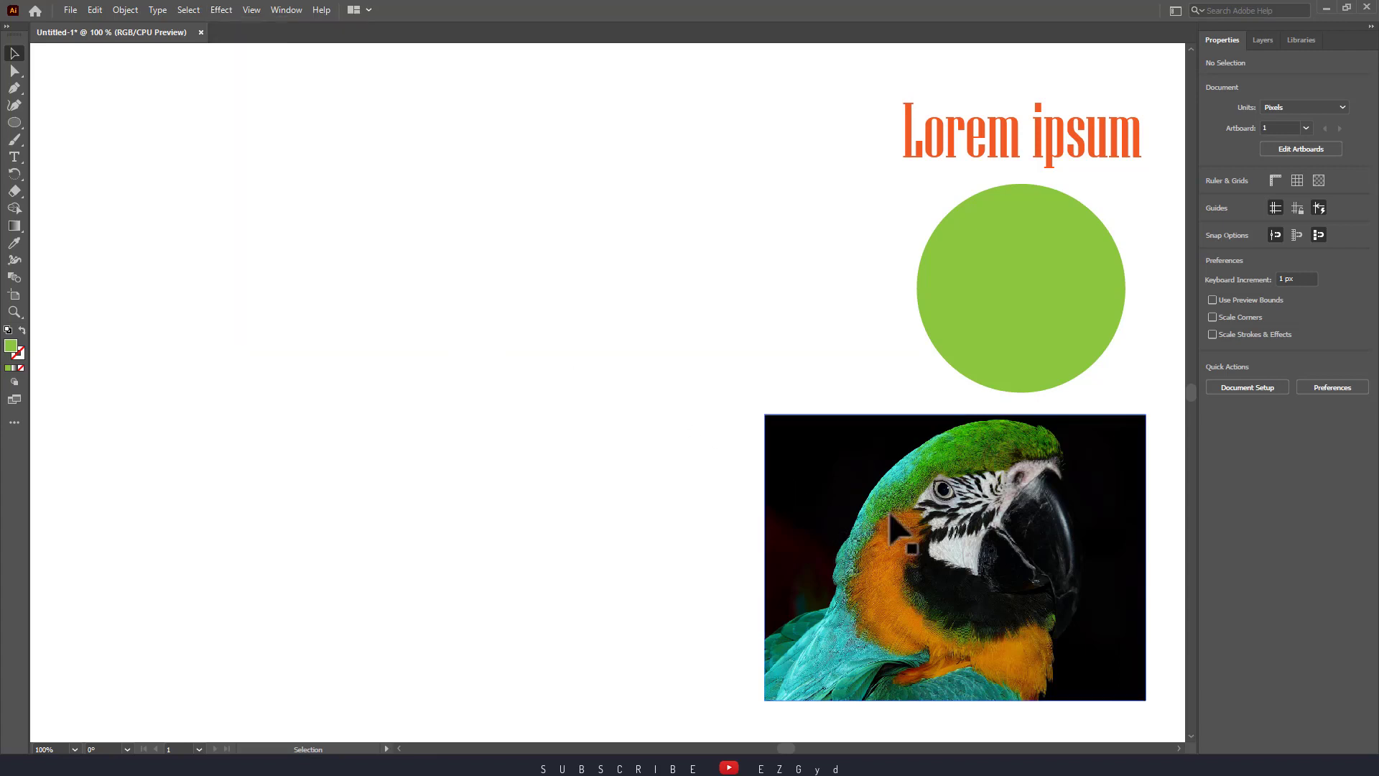
drag(896, 530, 669, 305)
click(222, 10)
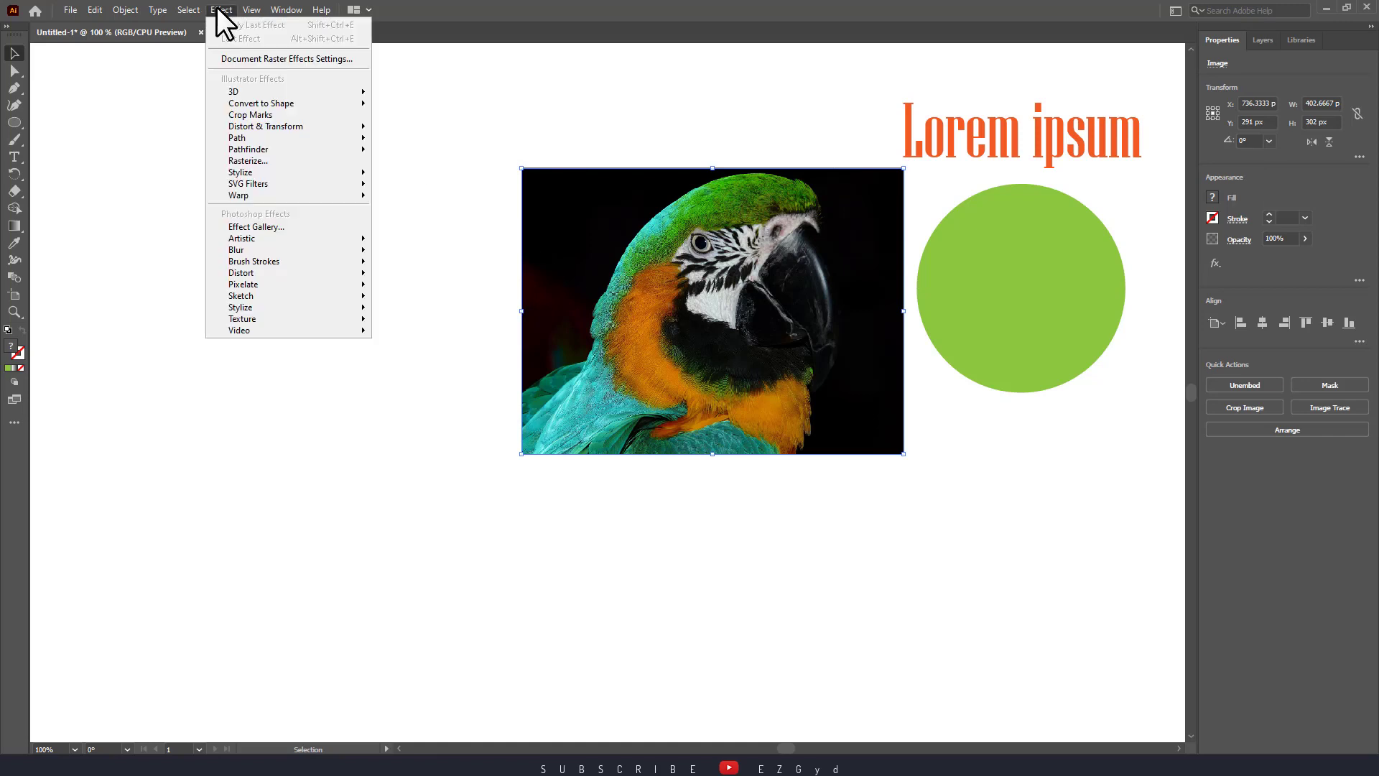
mouse_move(270, 248)
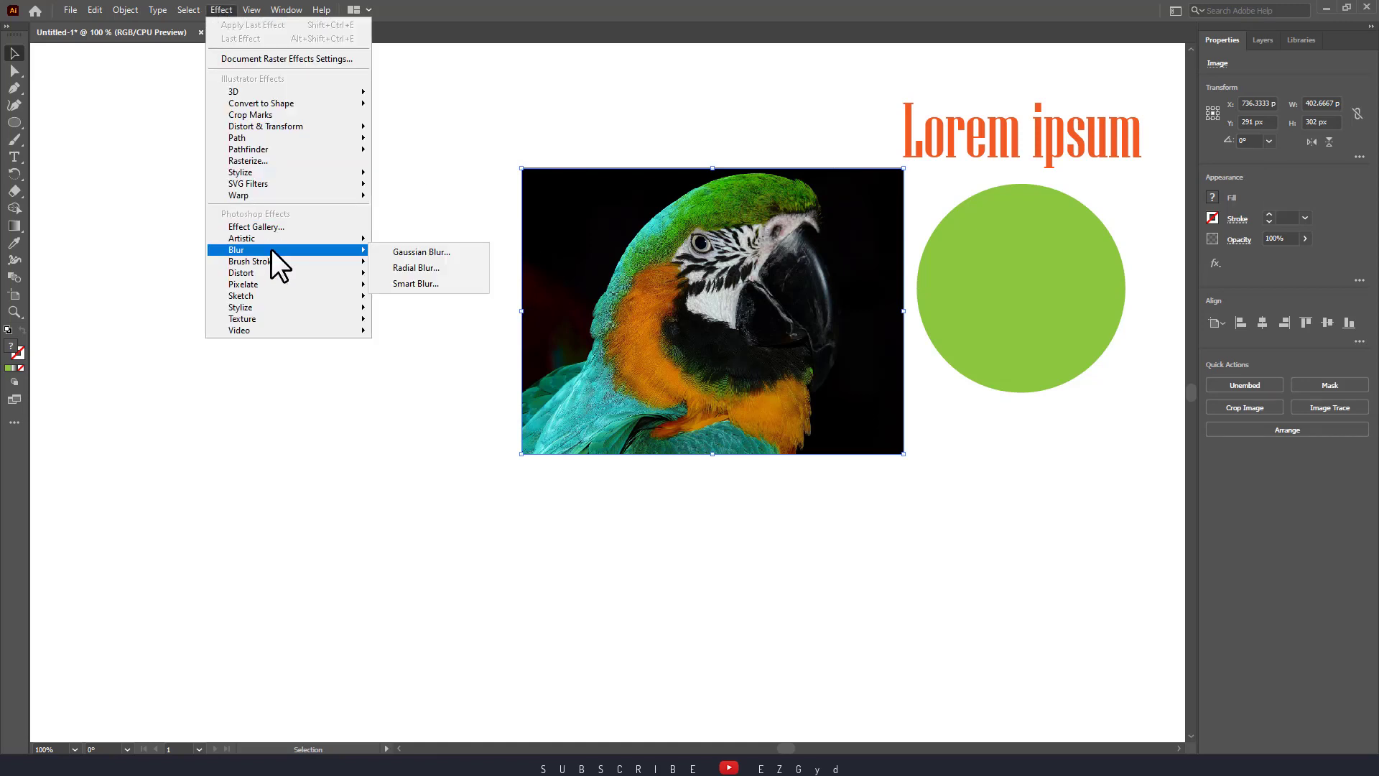
click(448, 253)
drag(641, 335, 271, 243)
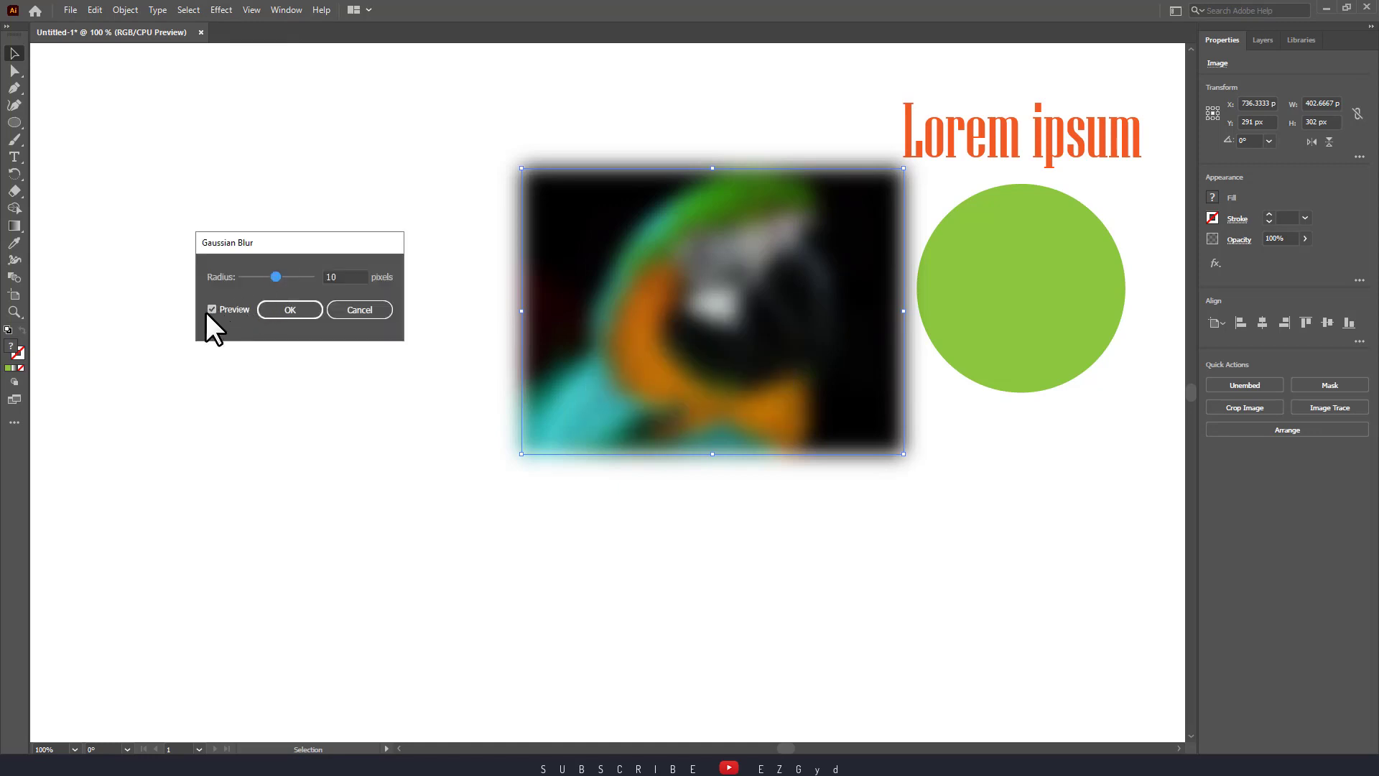
click(209, 310)
mouse_move(279, 277)
mouse_down()
mouse_move(248, 279)
mouse_move(261, 278)
mouse_up()
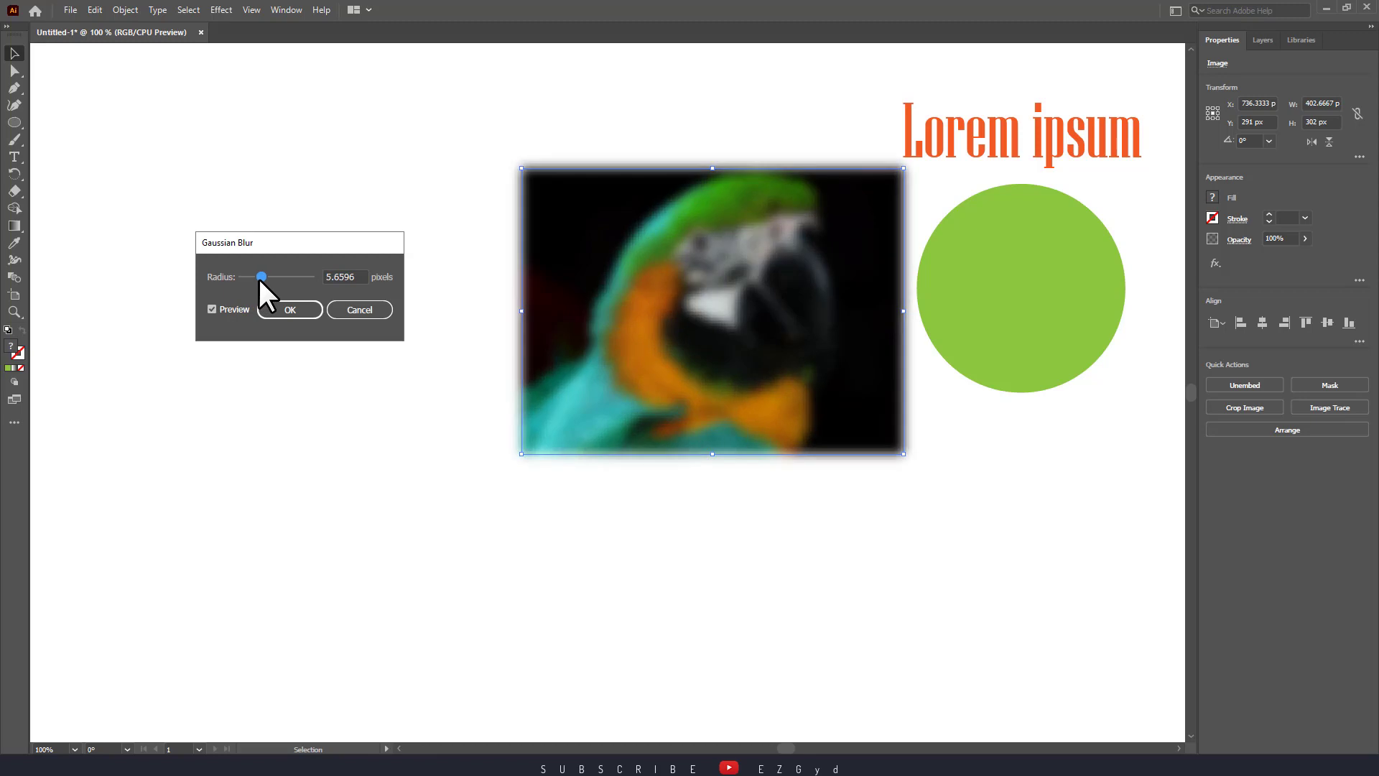
click(299, 312)
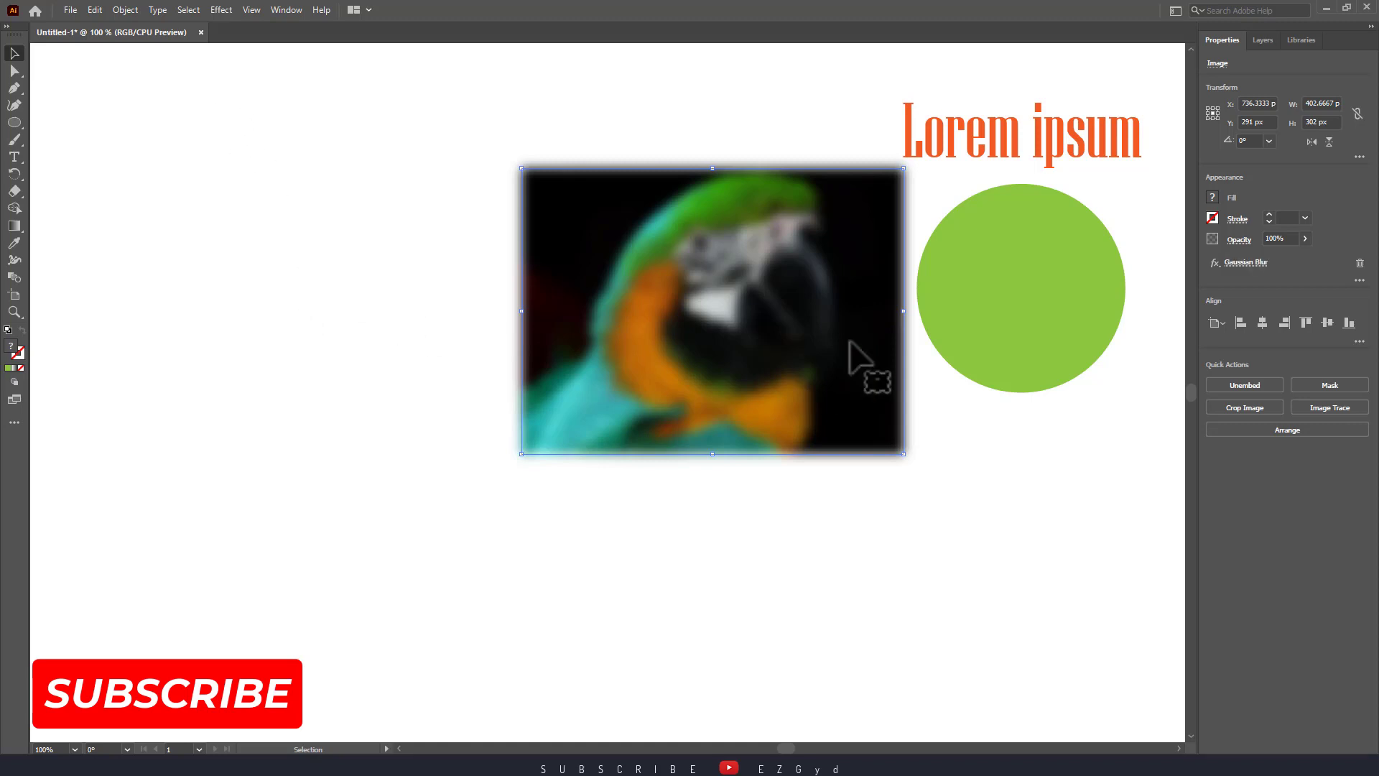
- Move the blurred parrot image up, place the green circle below it, and put the "Lorem ipsum" text beside the circle
click(997, 263)
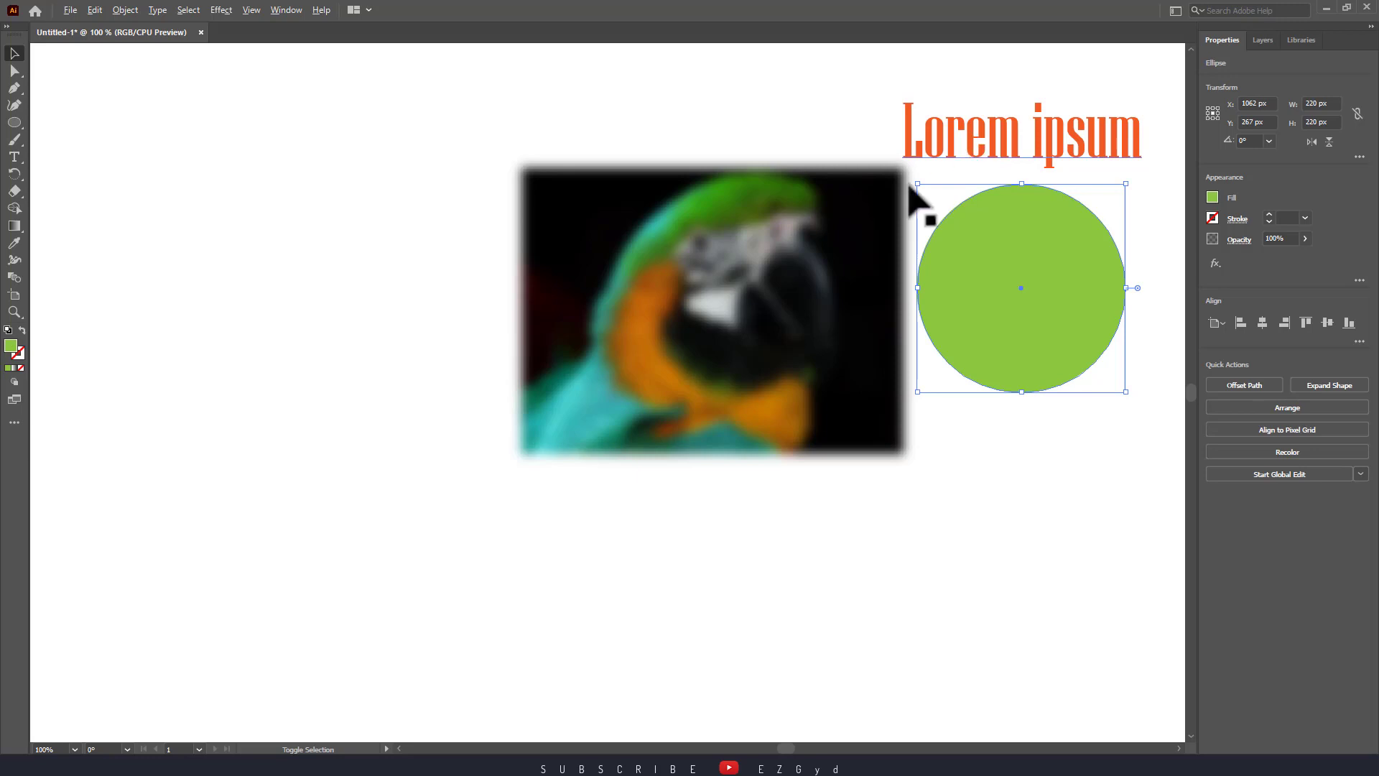
drag(657, 288, 562, 200)
drag(978, 301, 581, 507)
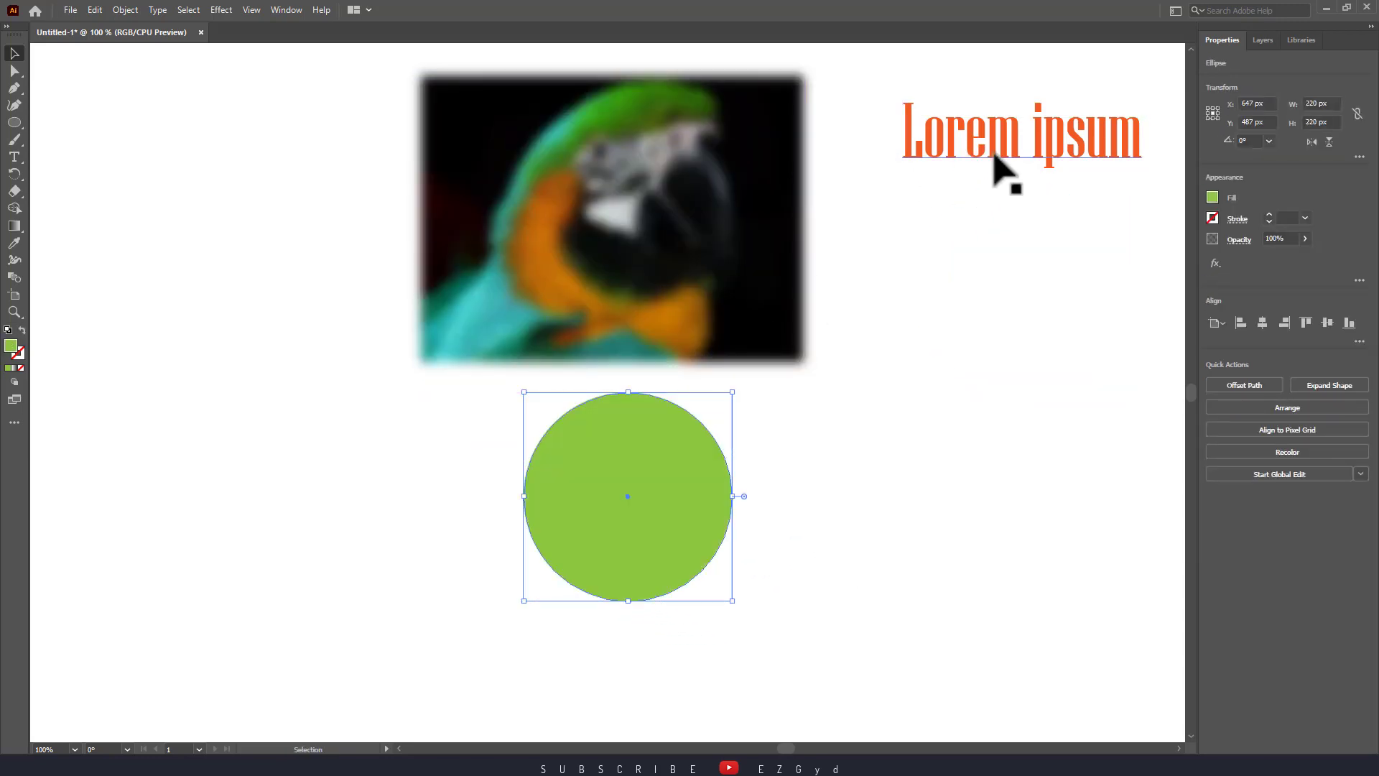
drag(998, 169, 861, 535)
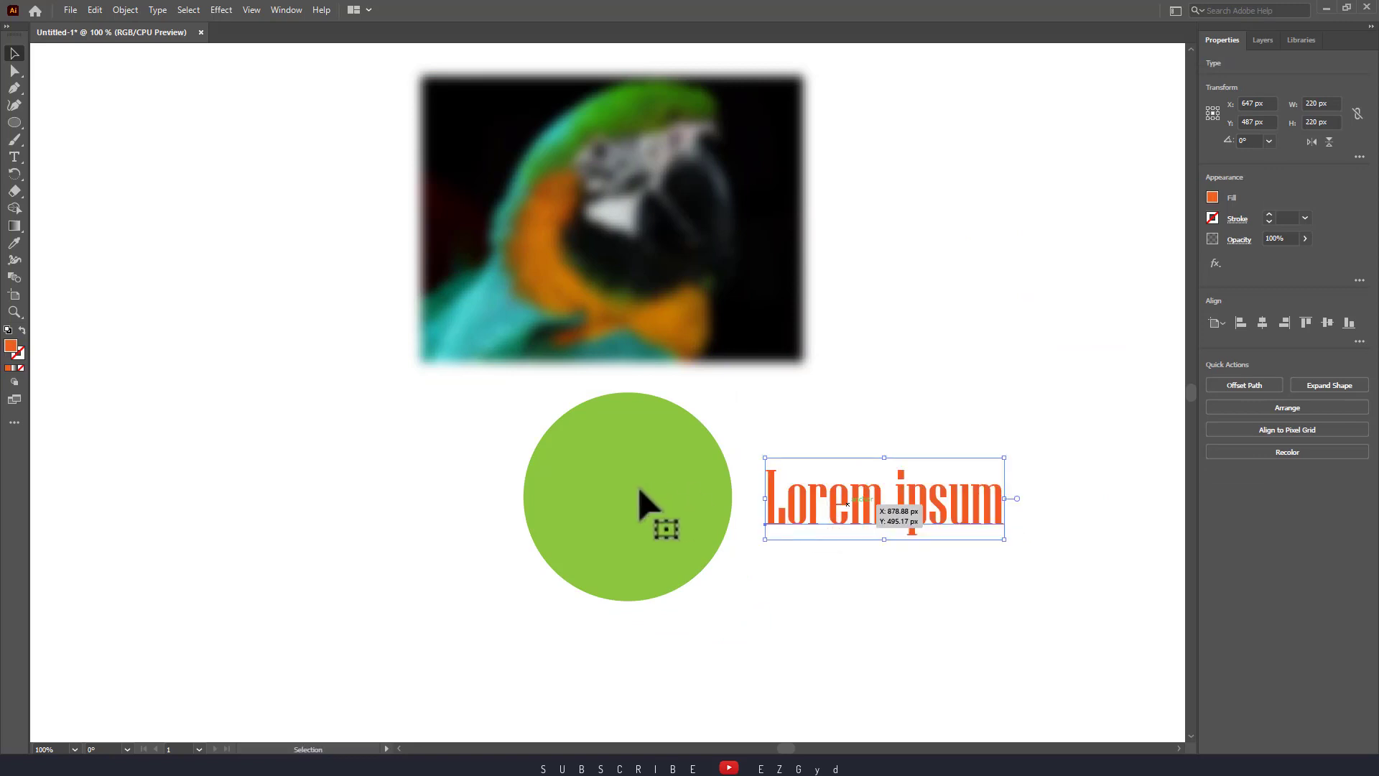
- Apply a Gaussian Blur with a radius of 4.0064 pixels to the green circle and the "Lorem ipsum" text together
shift+click(700, 506)
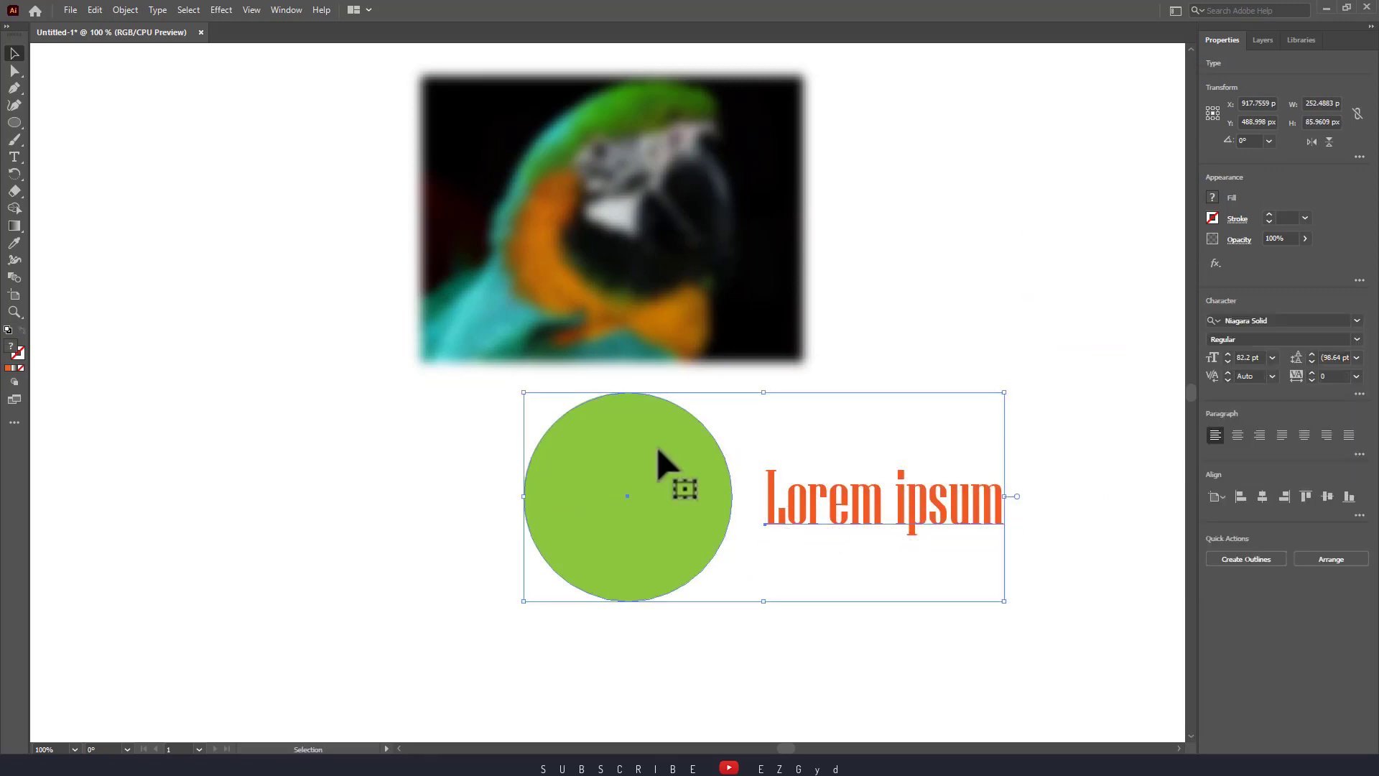
click(220, 9)
mouse_move(262, 253)
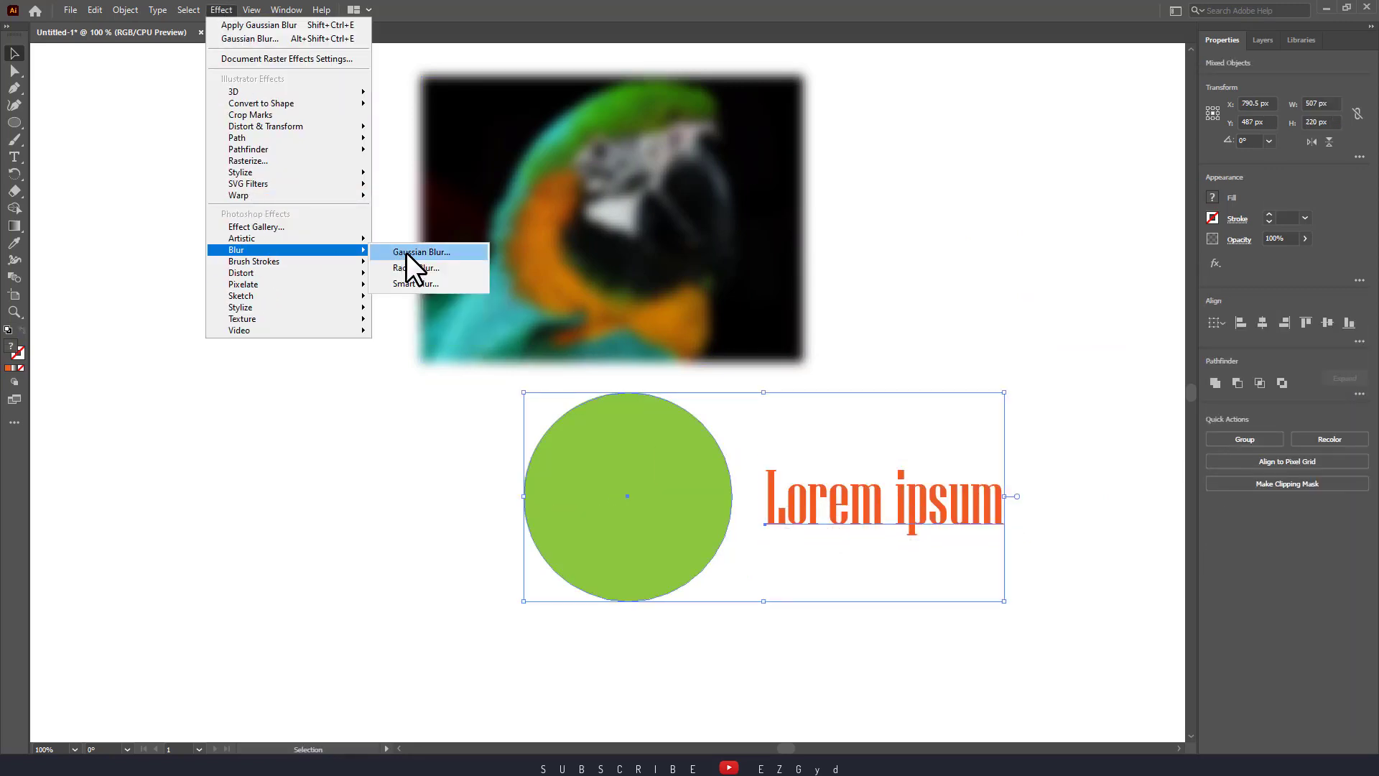
click(407, 252)
drag(354, 260, 326, 350)
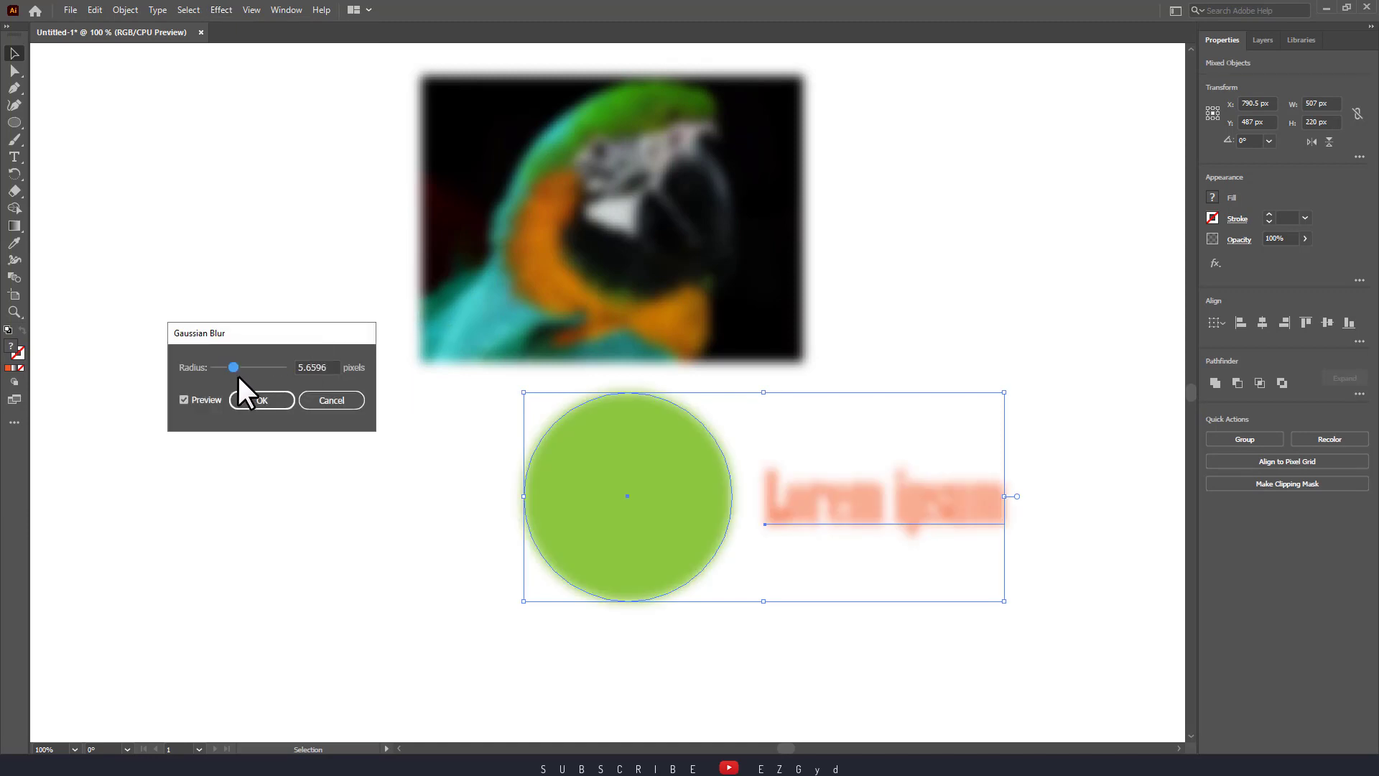
drag(234, 367, 227, 366)
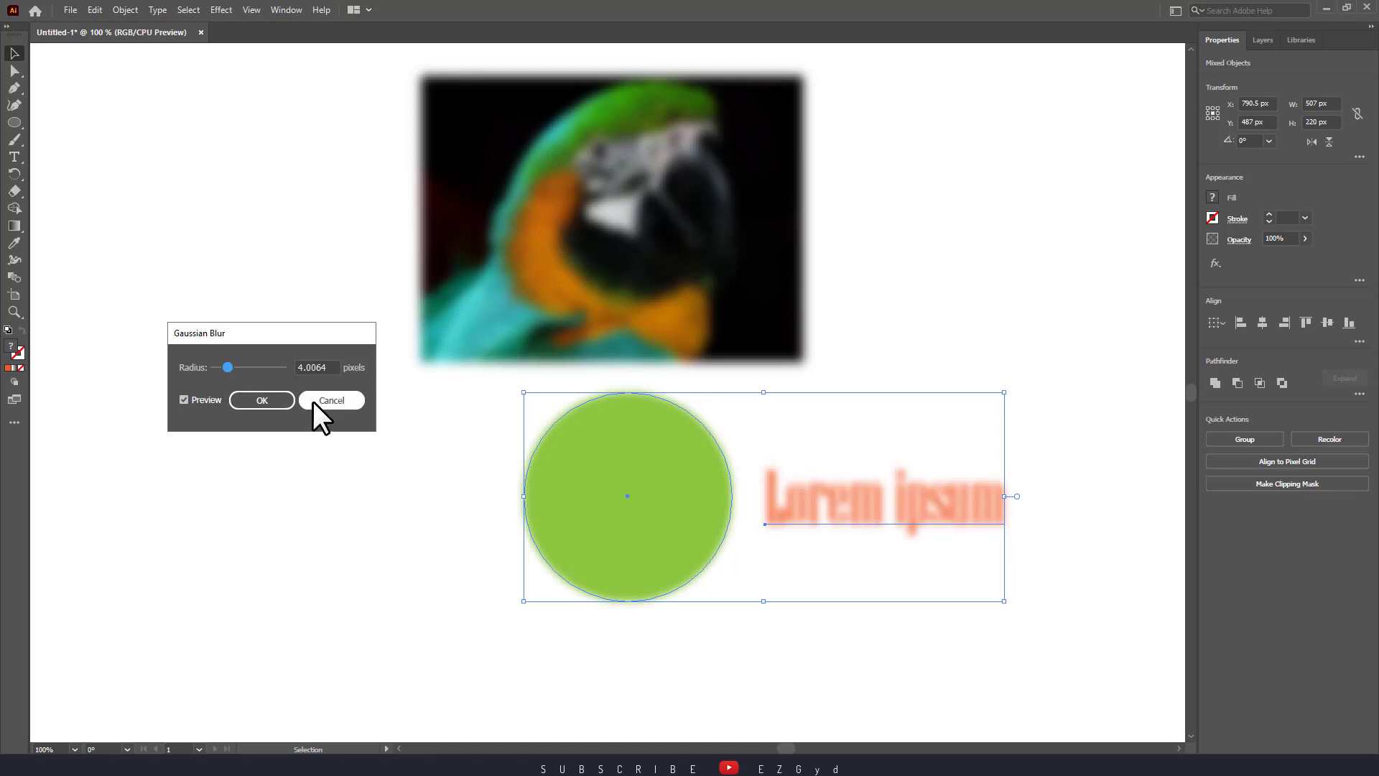
click(274, 402)
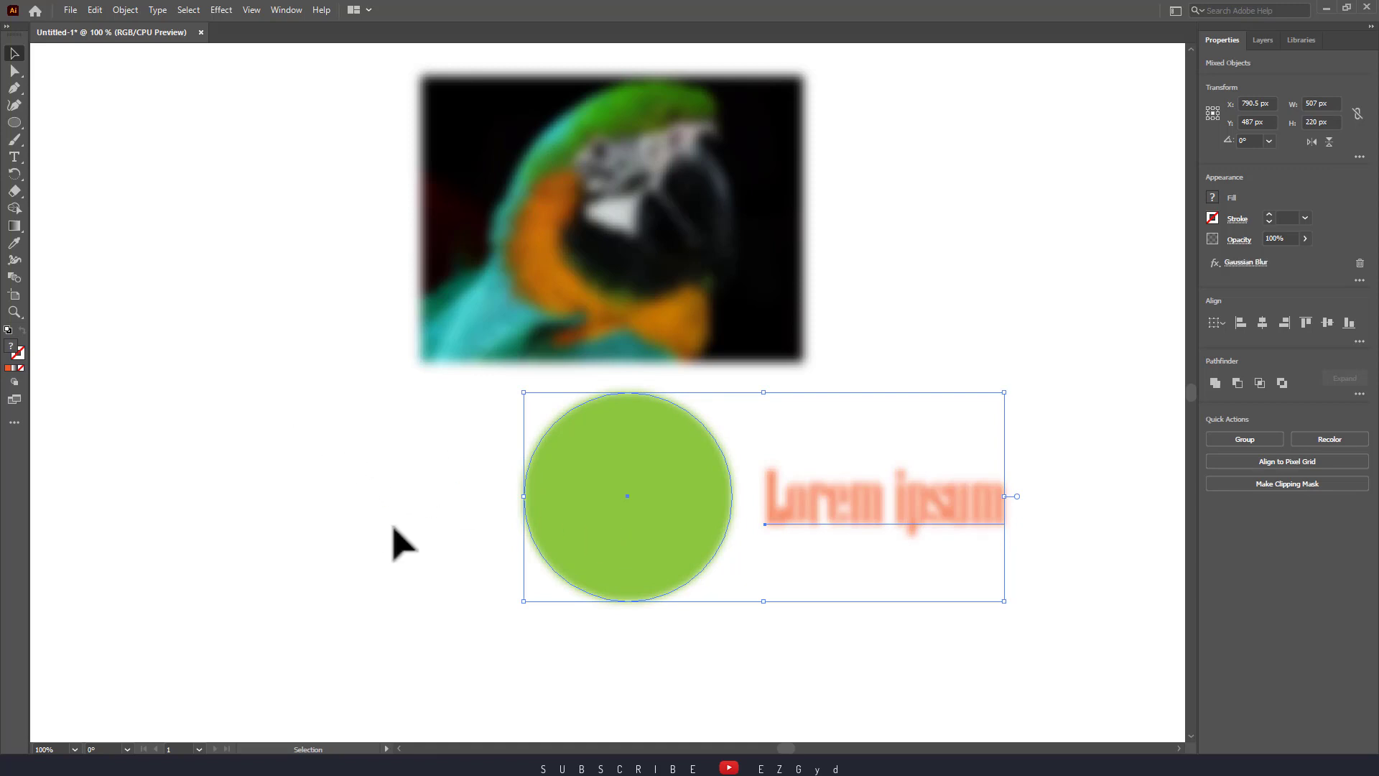
click(397, 543)
click(891, 524)
click(876, 574)
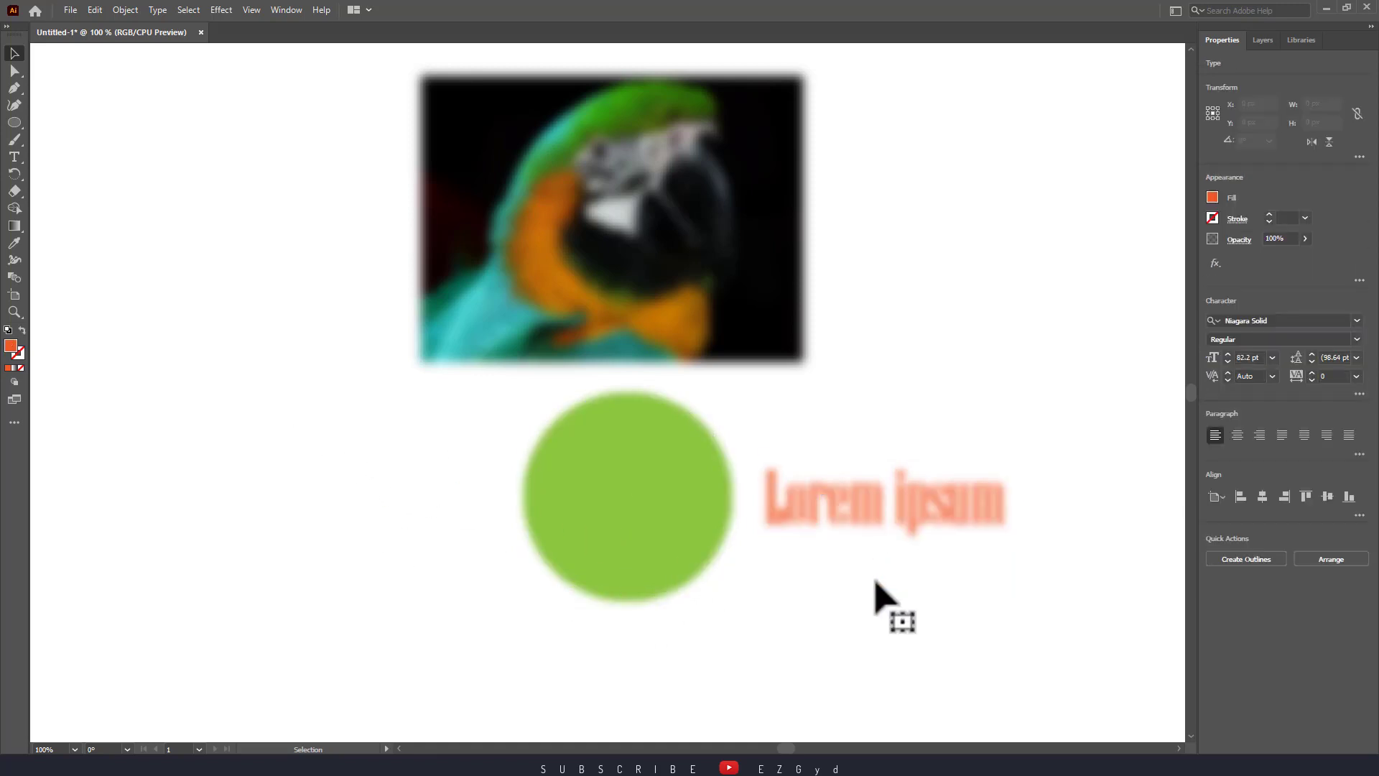
- Add a second Gaussian Blur with a radius of 69.4255 pixels to the green circle
click(630, 528)
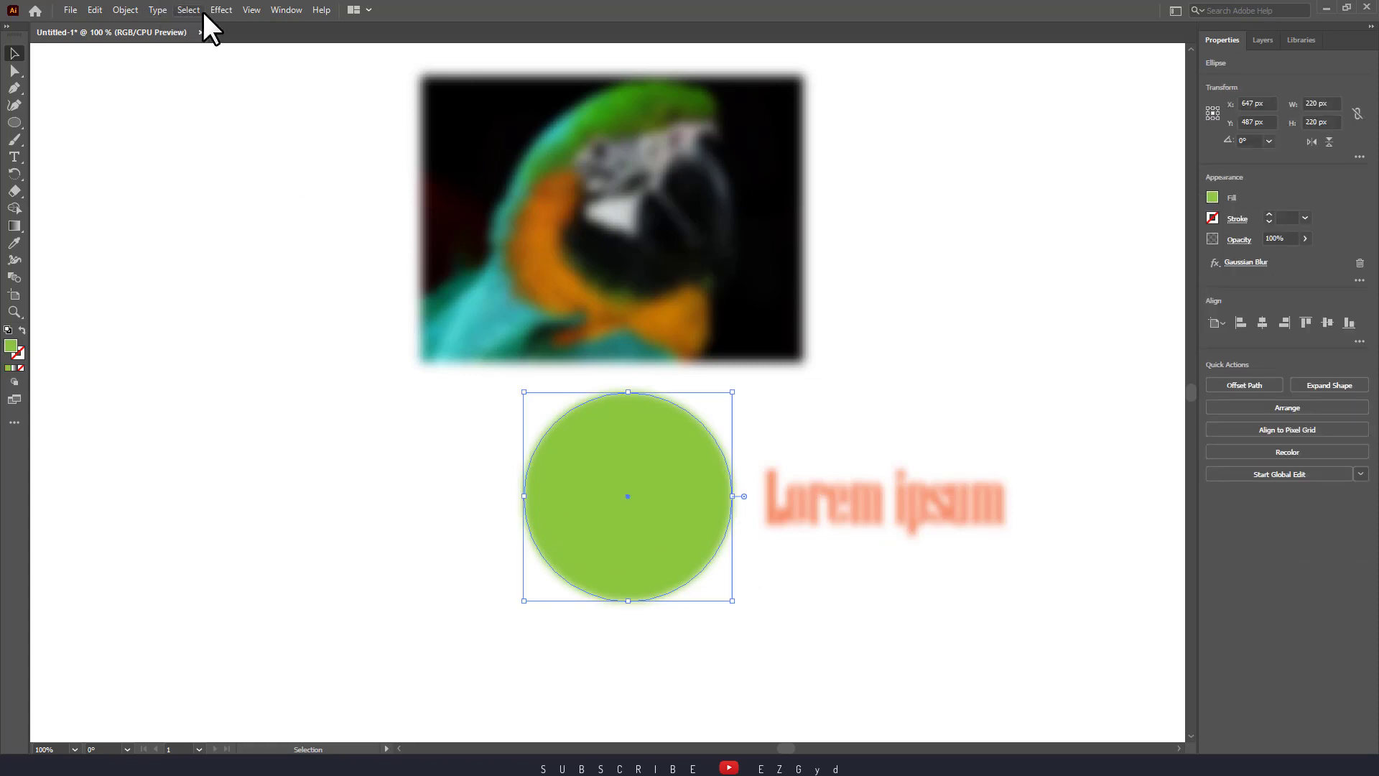
click(221, 10)
mouse_move(294, 250)
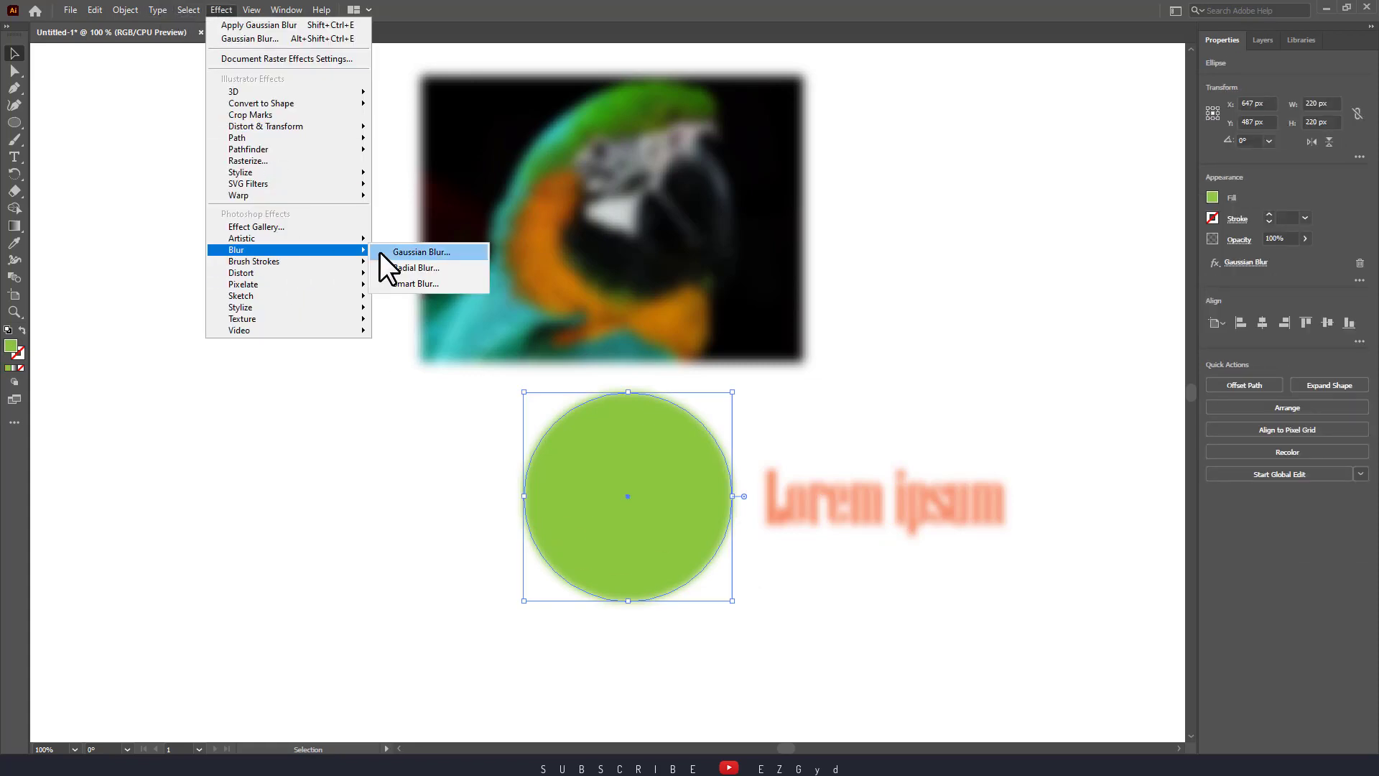
click(386, 252)
click(725, 411)
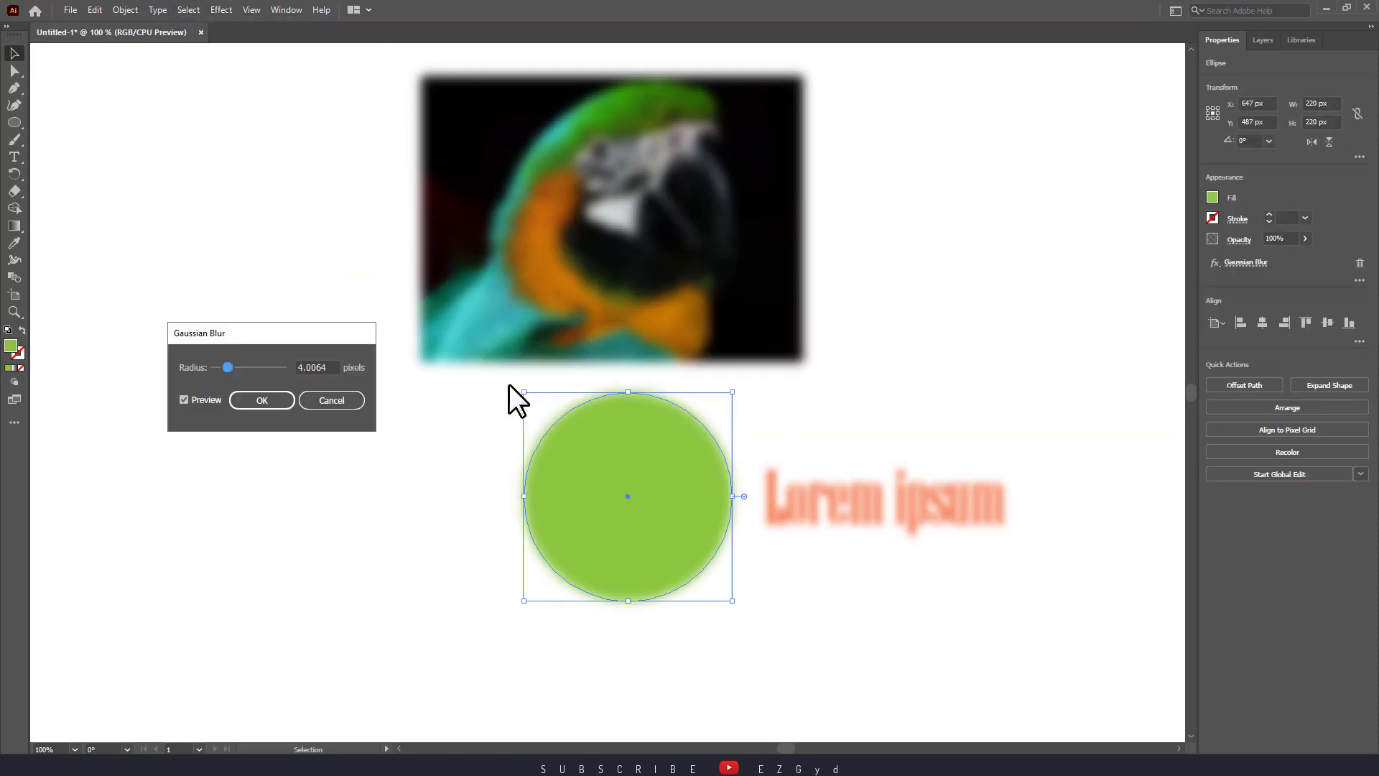
drag(229, 365, 233, 316)
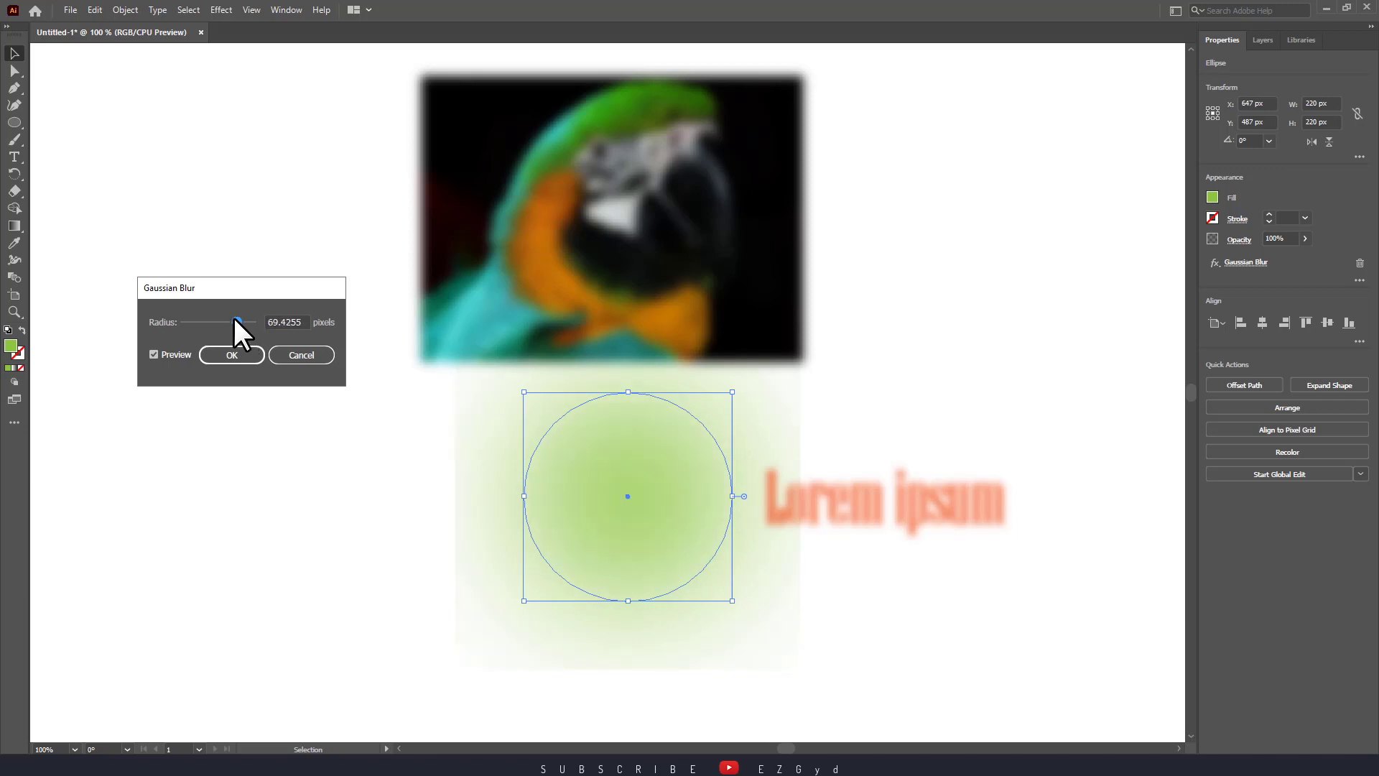
click(239, 358)
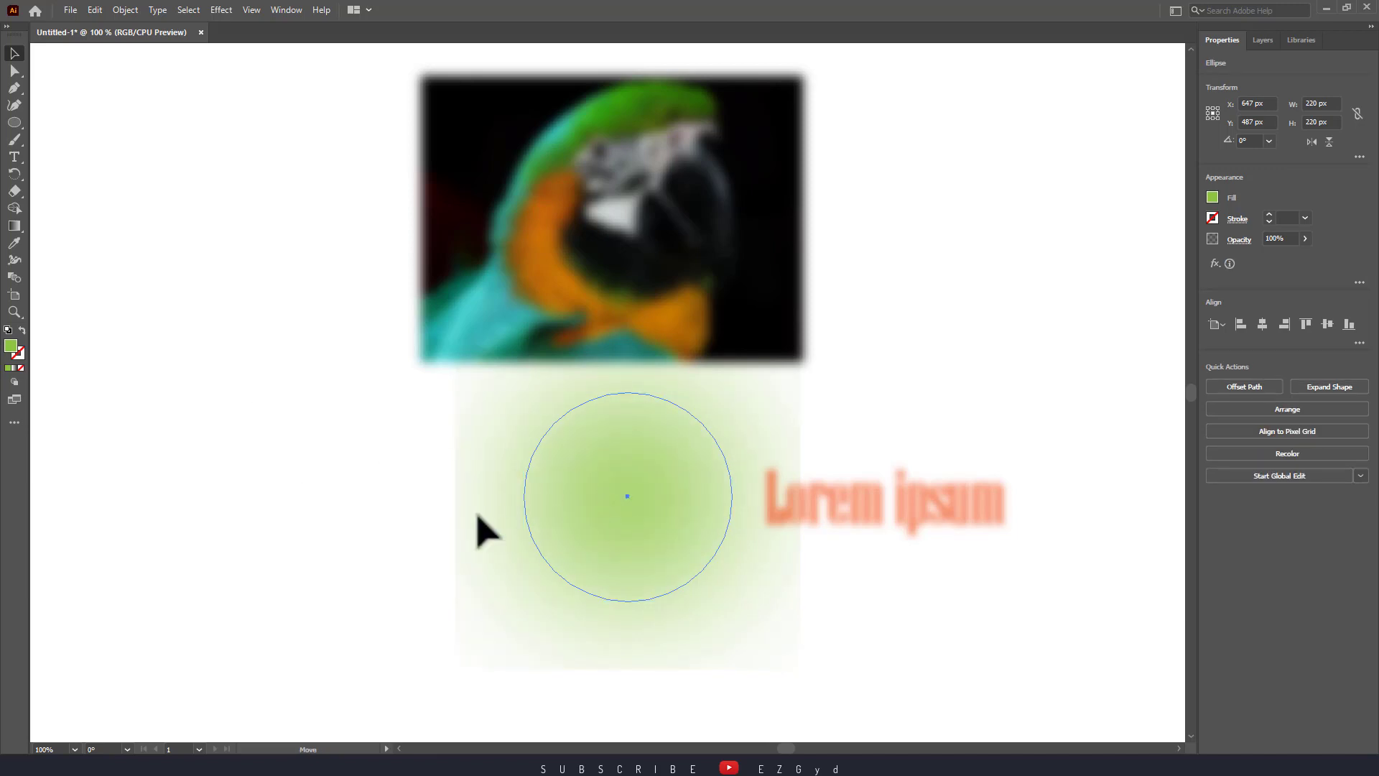
- Separate the parrot image from the heavily blurred circle, placing the circle at X 512 px, Y 348 px
drag(477, 515, 108, 460)
drag(506, 296, 855, 270)
drag(268, 394, 529, 343)
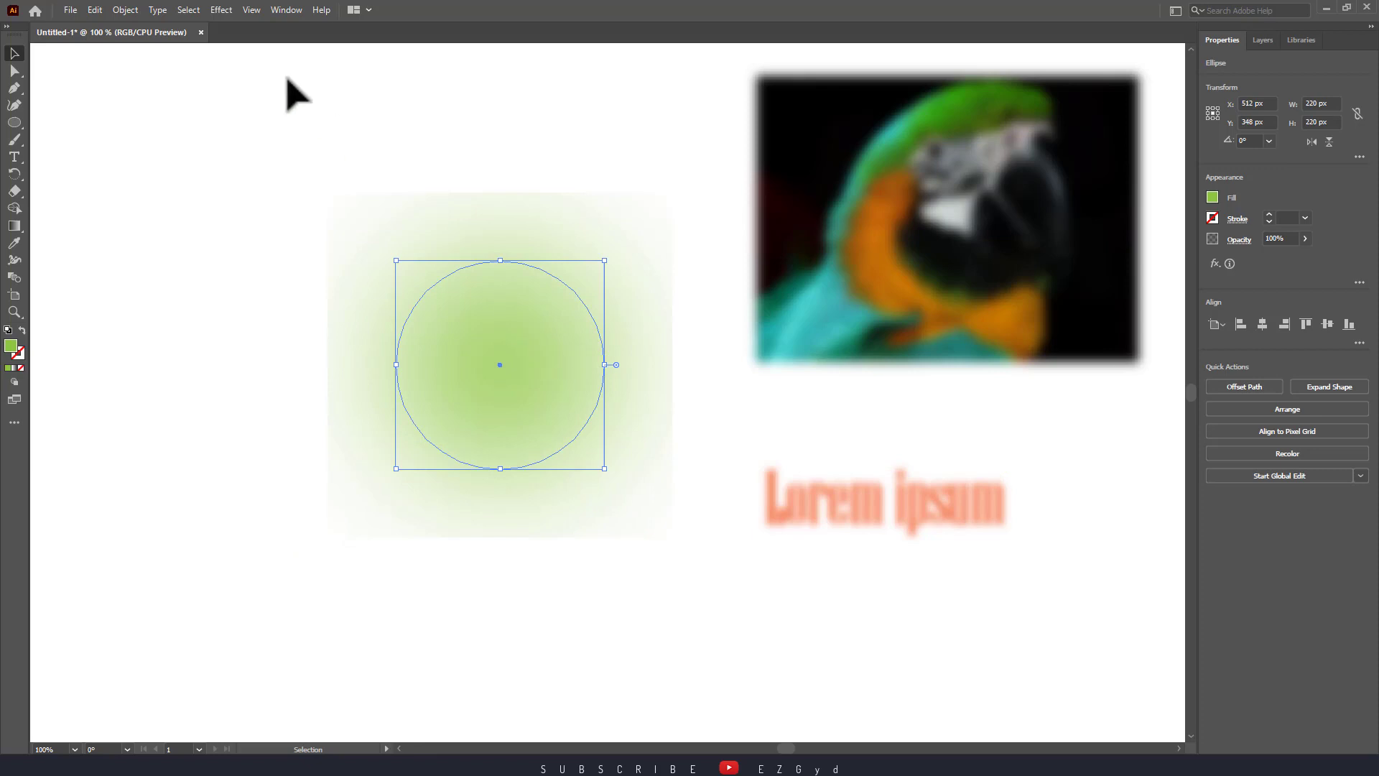
- Change the distance added around objects in the Document Raster Effects Settings and apply it
click(222, 9)
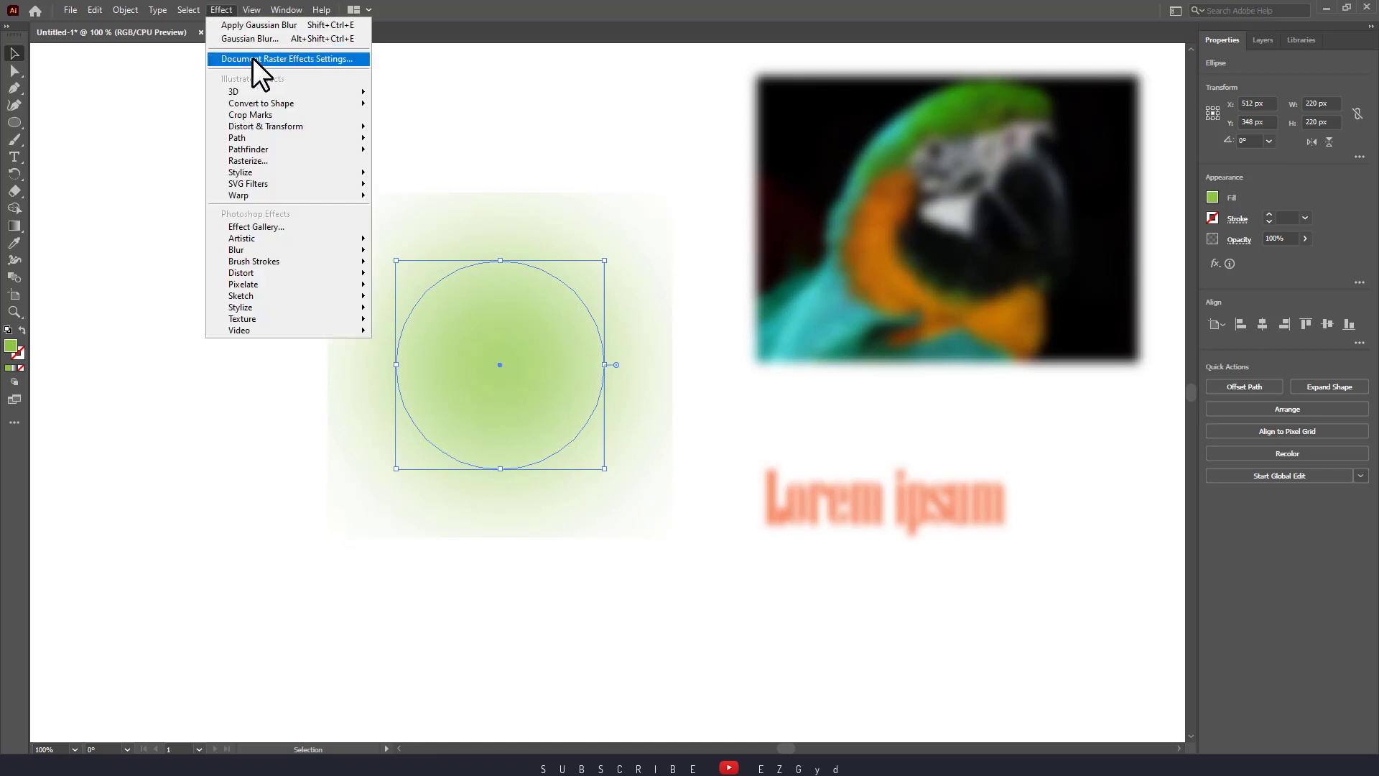
click(252, 58)
drag(658, 212, 156, 191)
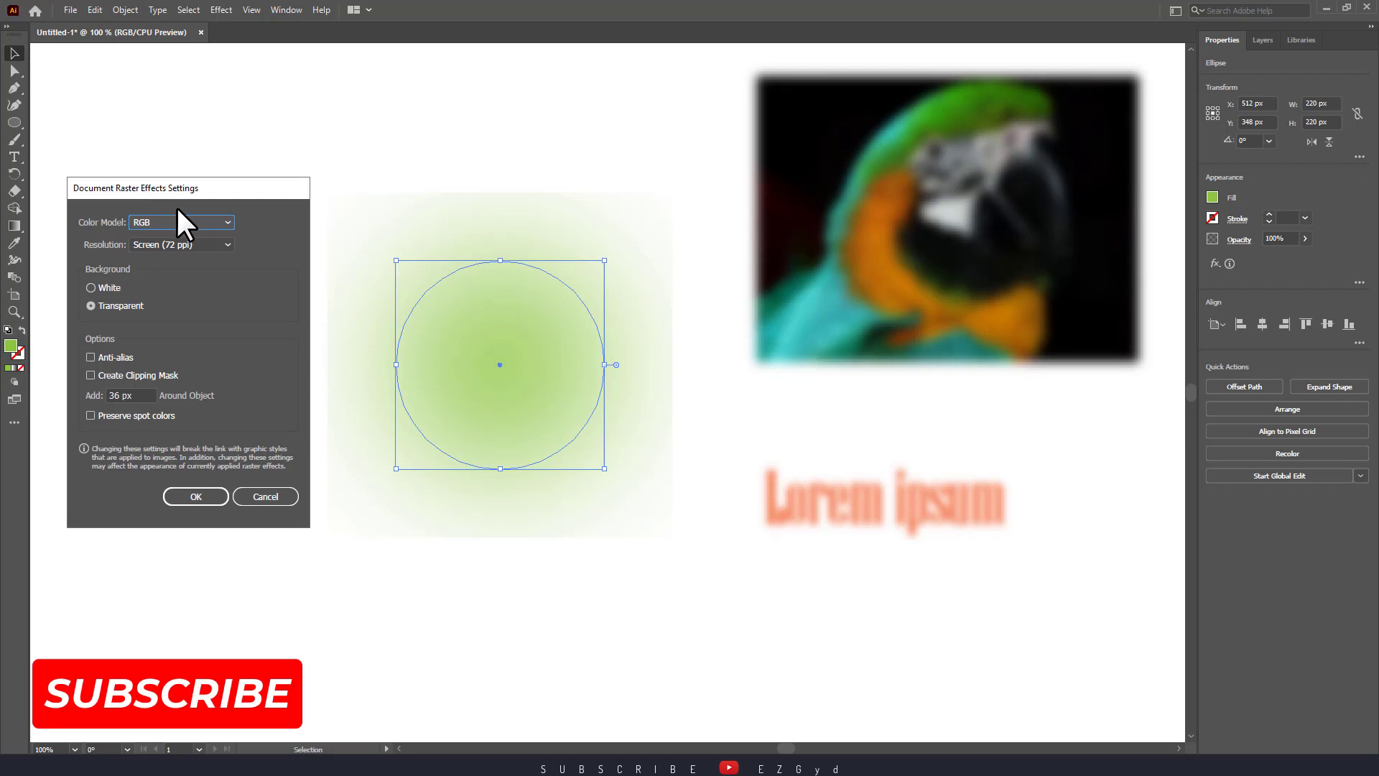
click(118, 394)
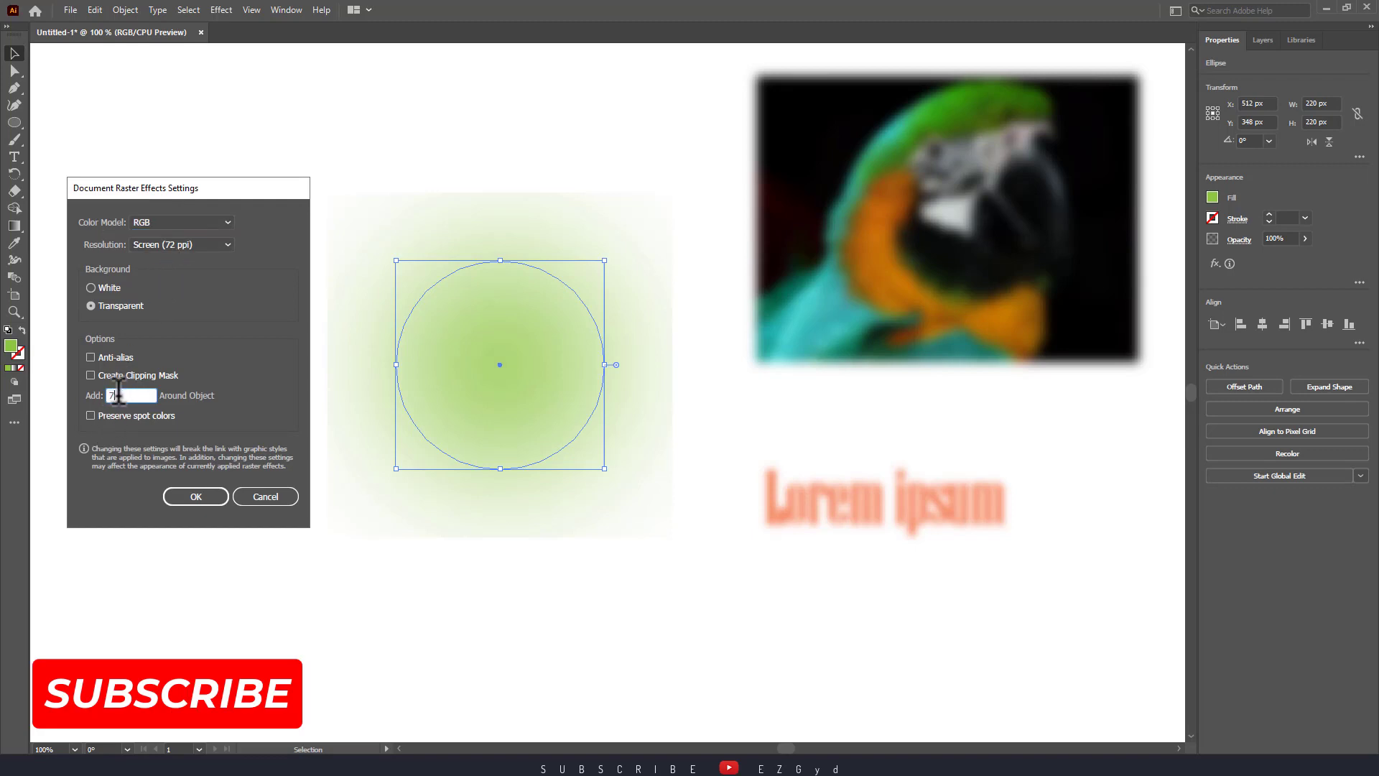
click(207, 497)
- Replace the blurred circle with a new 220 × 220 px green circle placed at X 430 px, Y 413 px
click(416, 440)
click(443, 391)
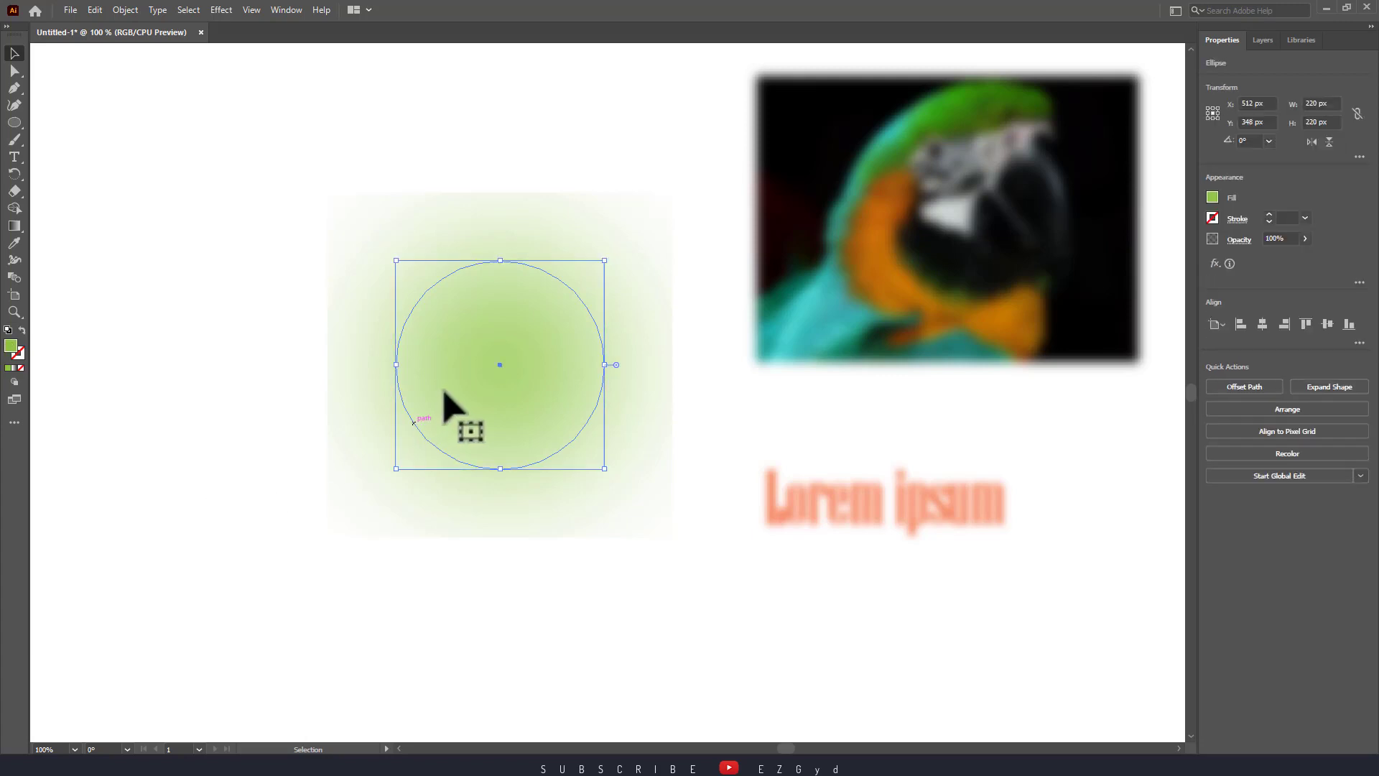
click(187, 287)
click(17, 119)
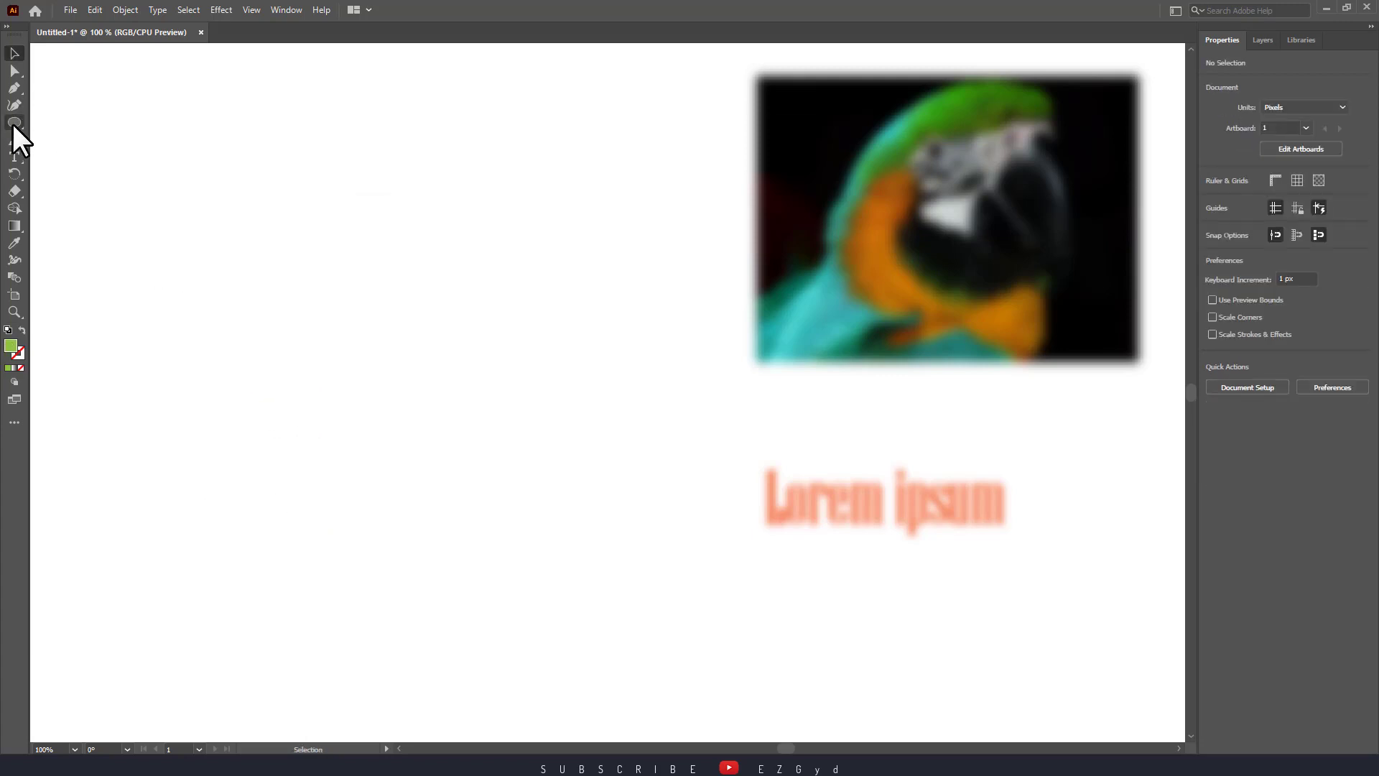
click(14, 123)
click(320, 376)
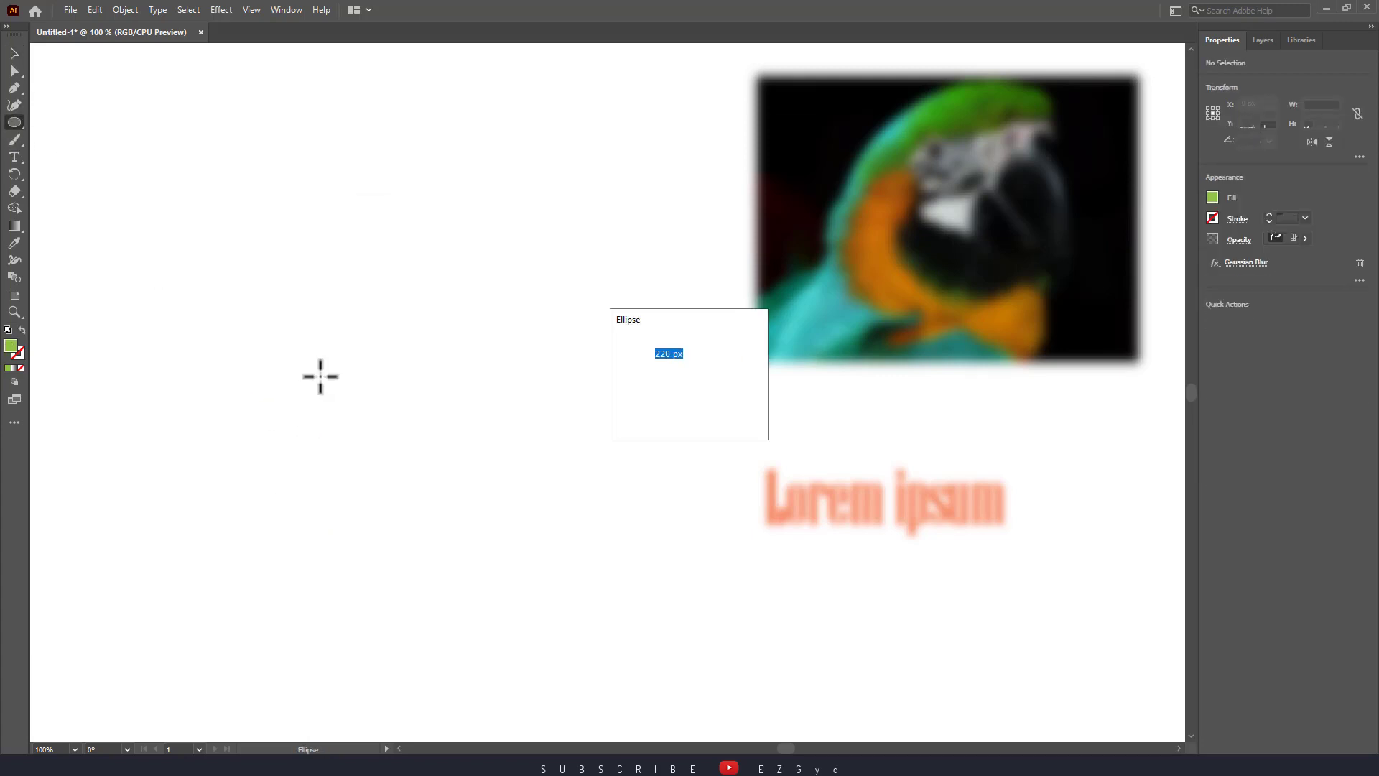
click(649, 406)
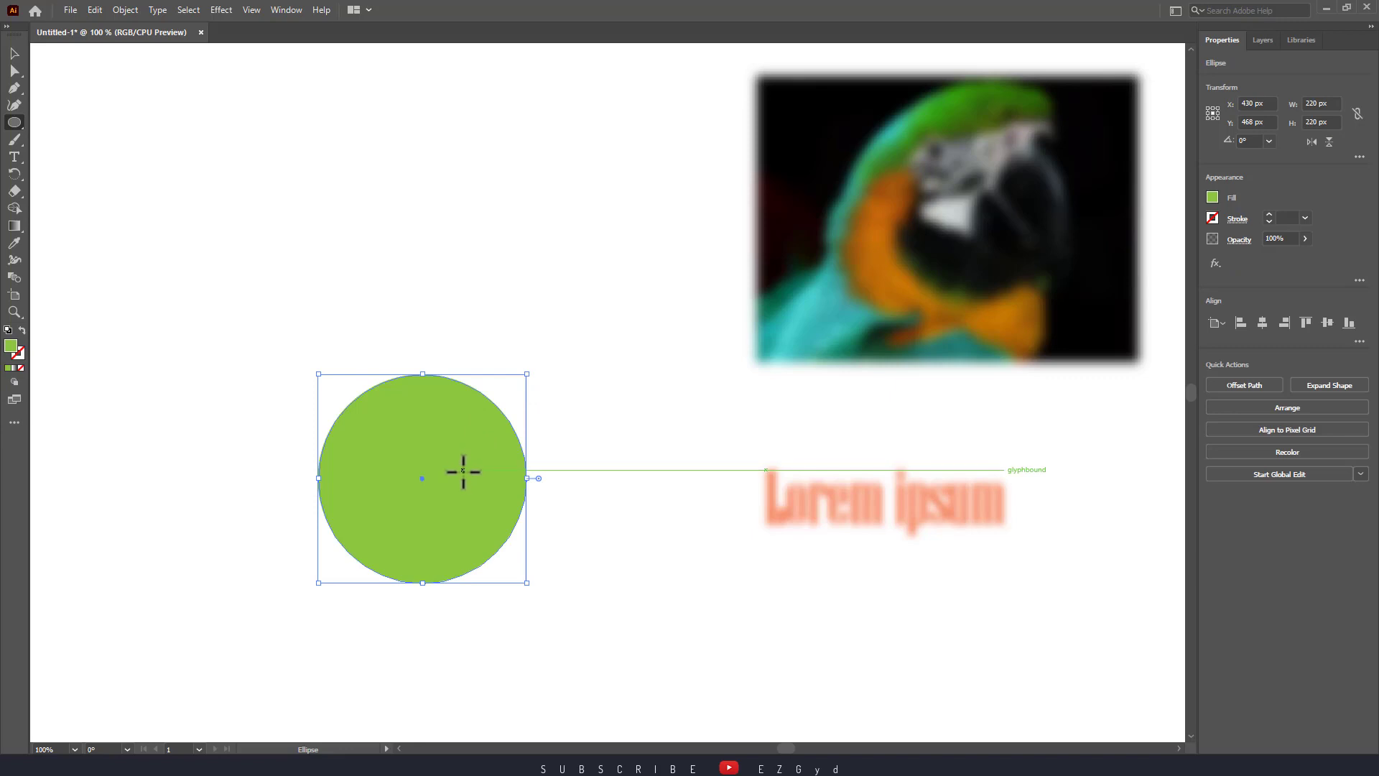
key(v)
drag(464, 472, 440, 432)
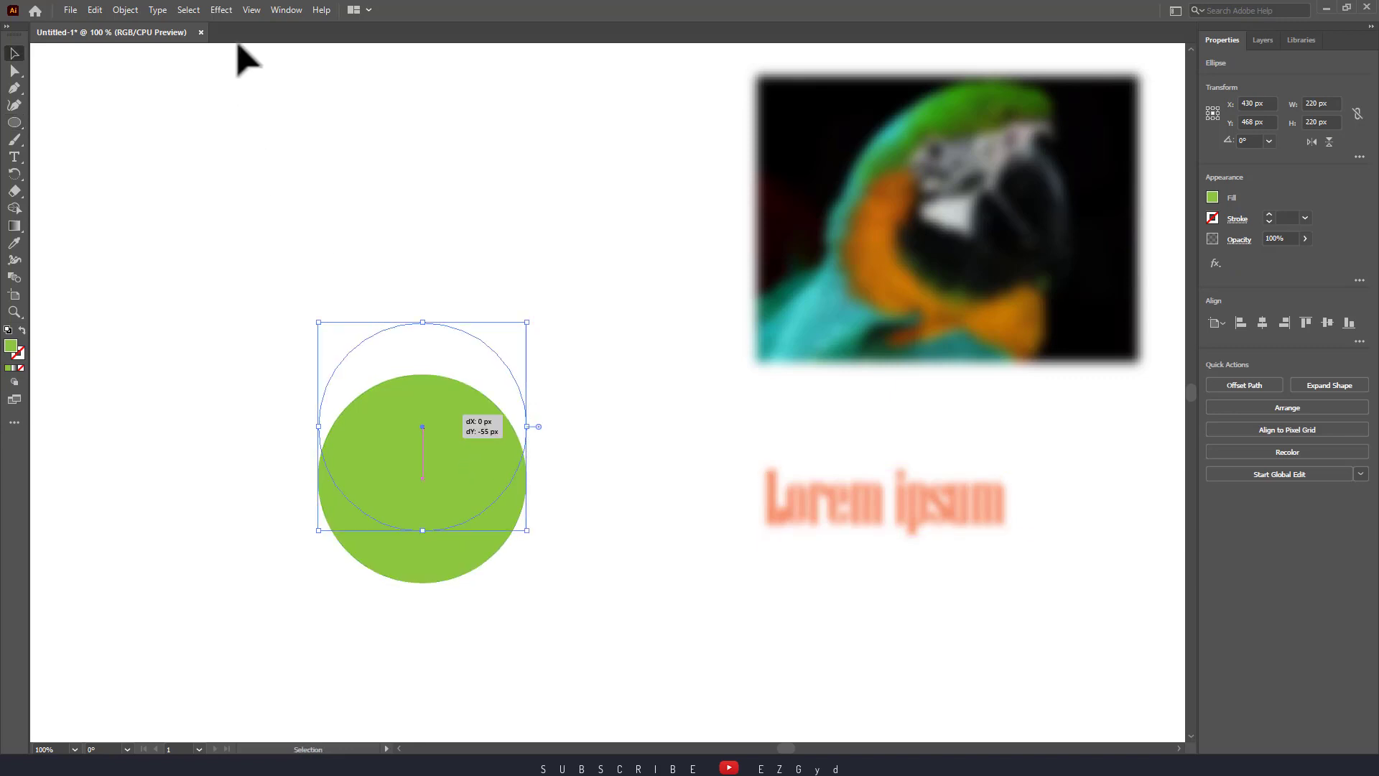
- Apply a Gaussian Blur with a radius of 21.6809 pixels to the new green circle
click(222, 10)
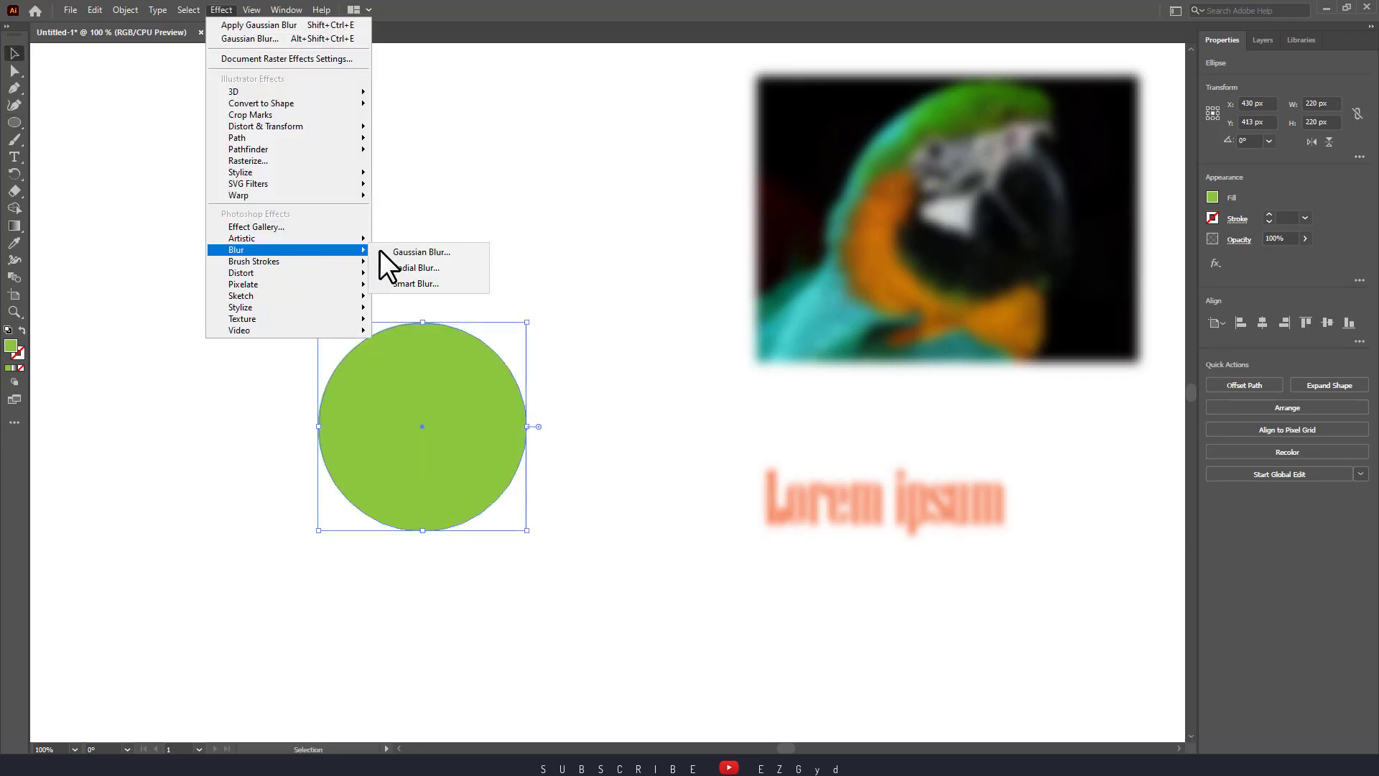
click(454, 252)
drag(423, 286, 486, 204)
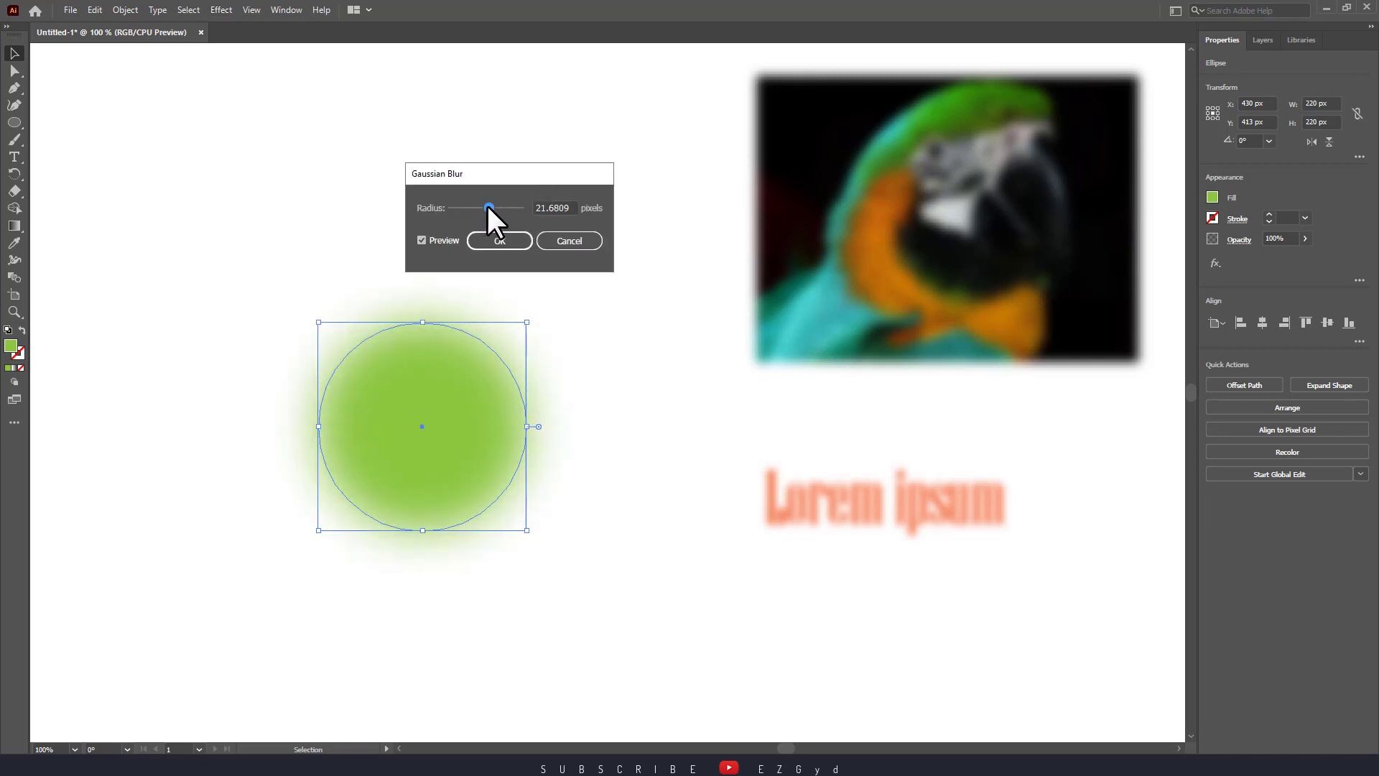
click(506, 242)
click(563, 269)
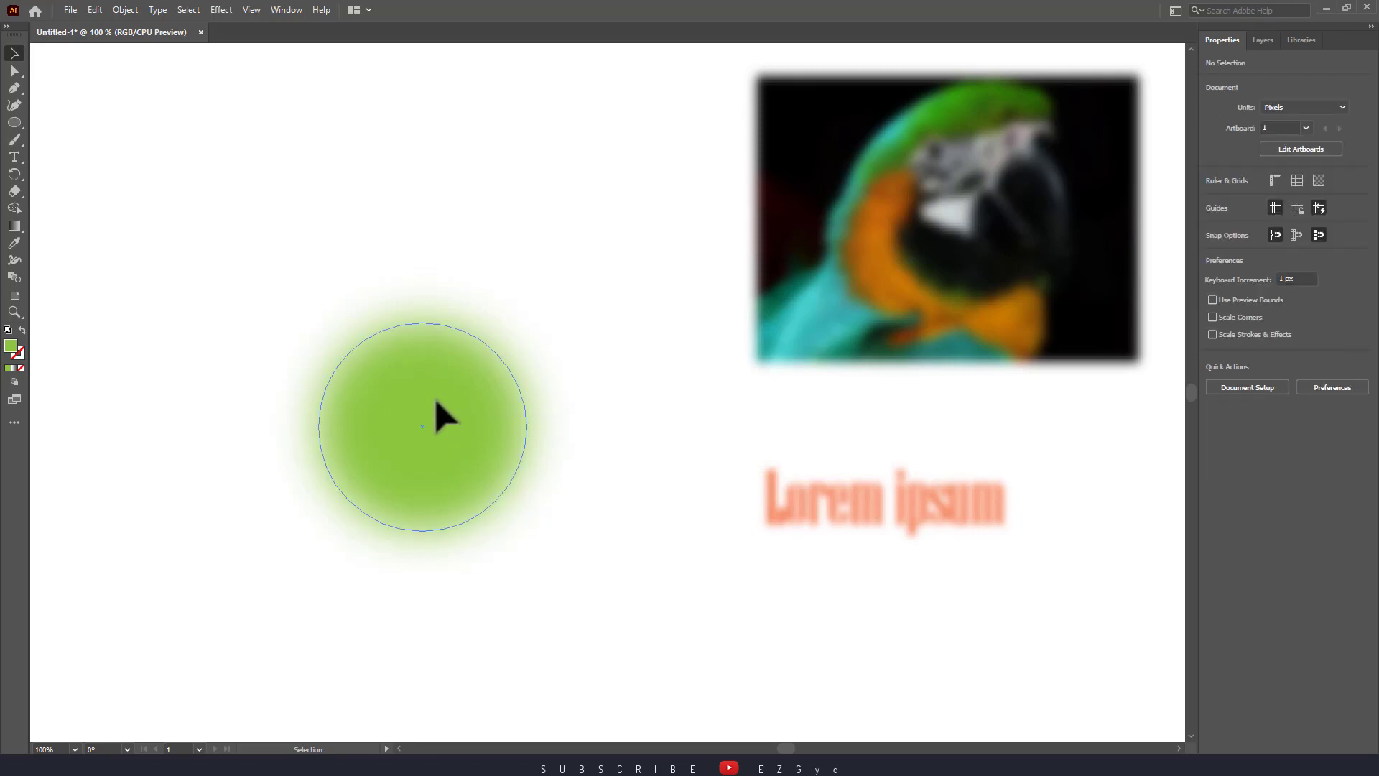
- Reposition the blurred green circle on the artboard and deselect it
drag(435, 402, 440, 401)
click(624, 514)
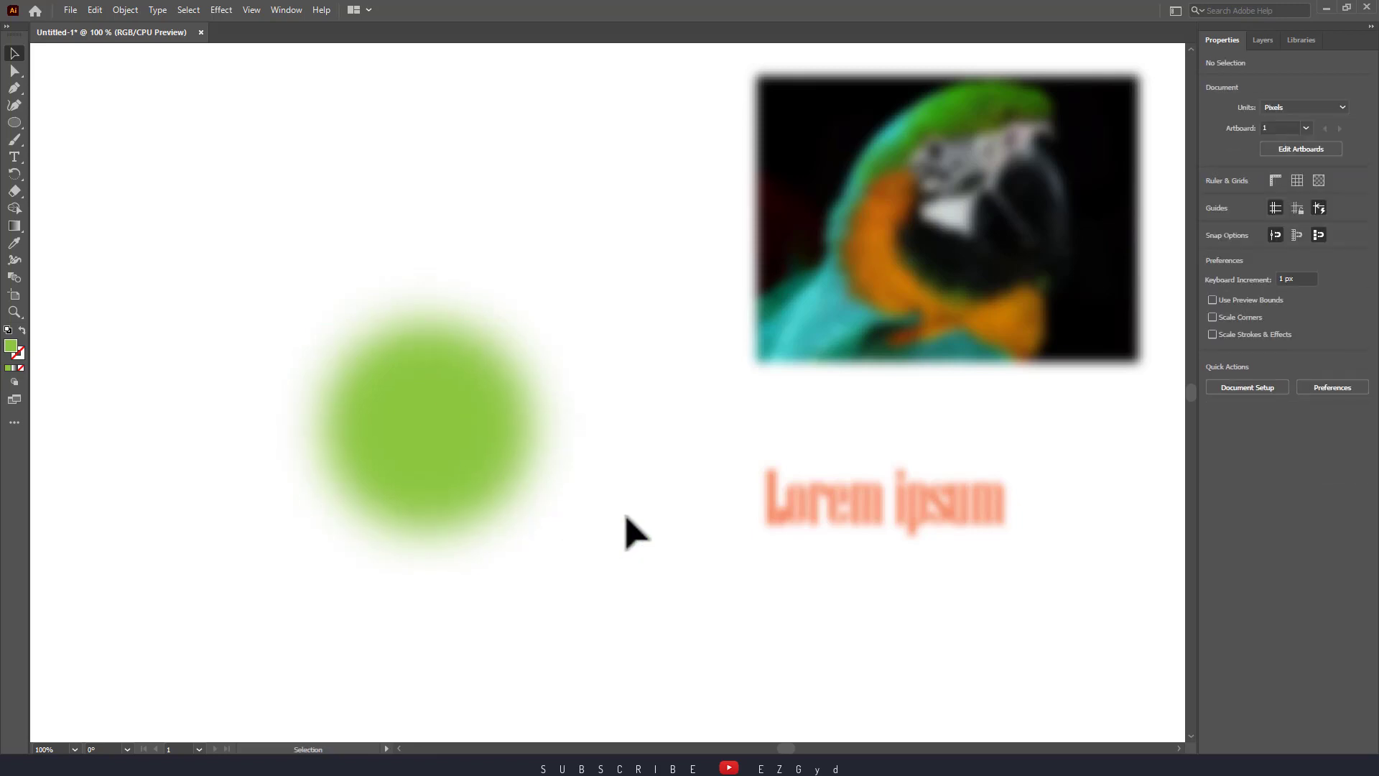
drag(492, 464, 749, 587)
click(749, 587)
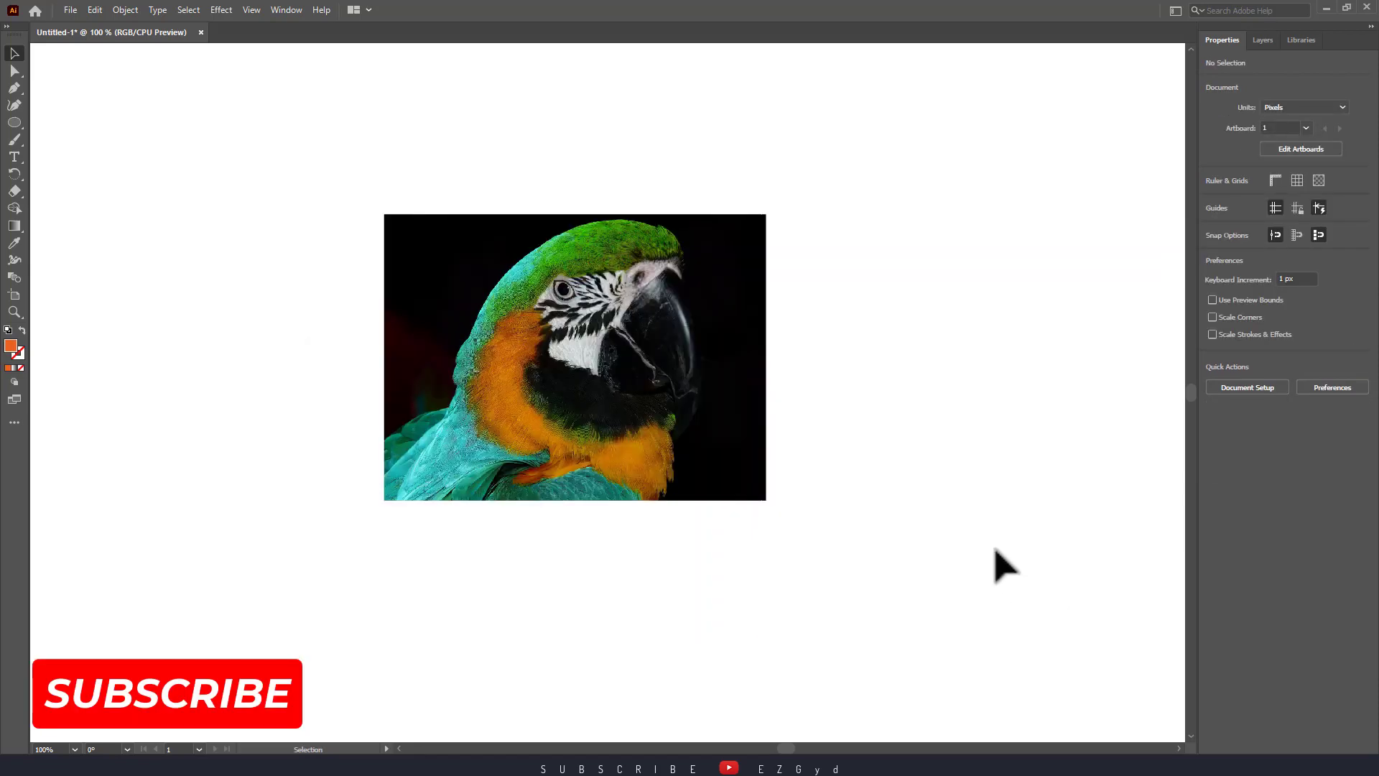
- Move the parrot image to about X 924 px, Y 324 px on the artboard
click(615, 410)
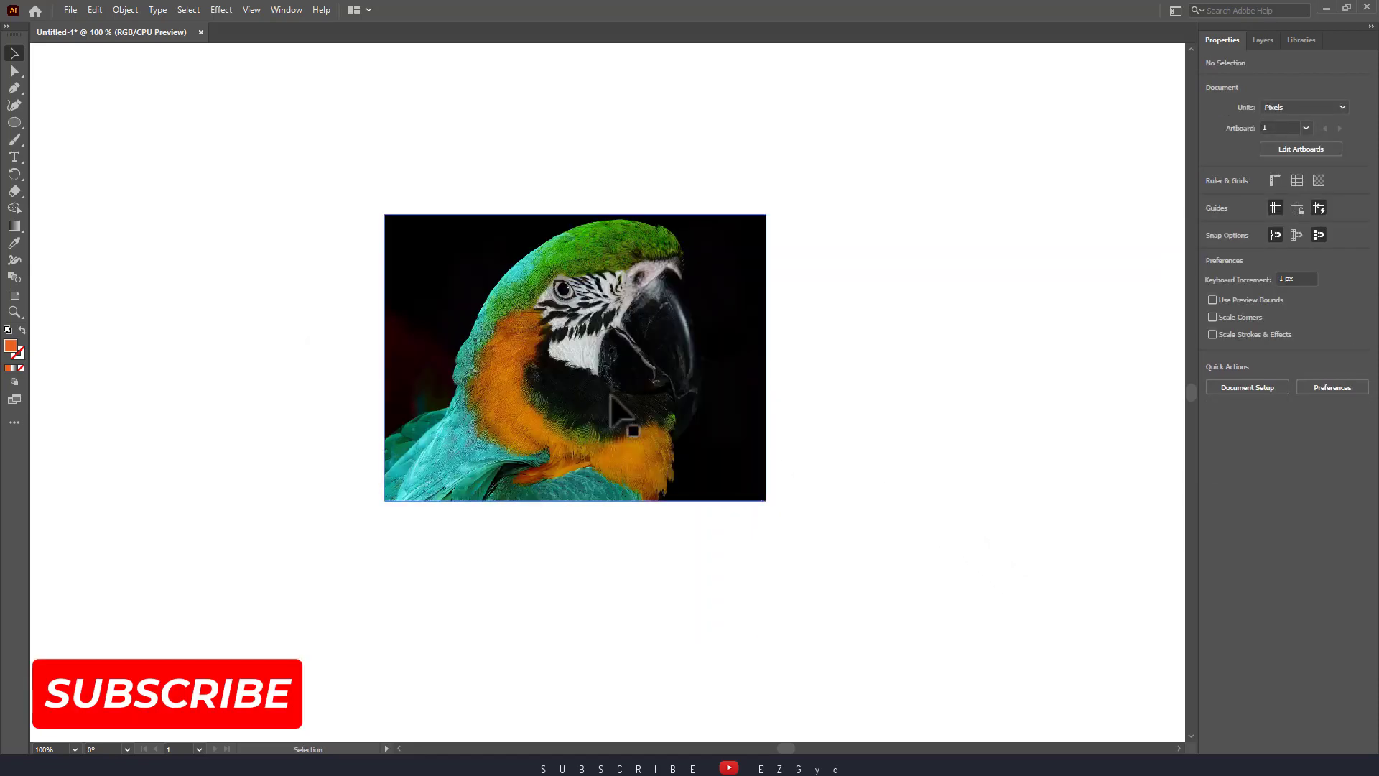
click(220, 10)
mouse_move(288, 249)
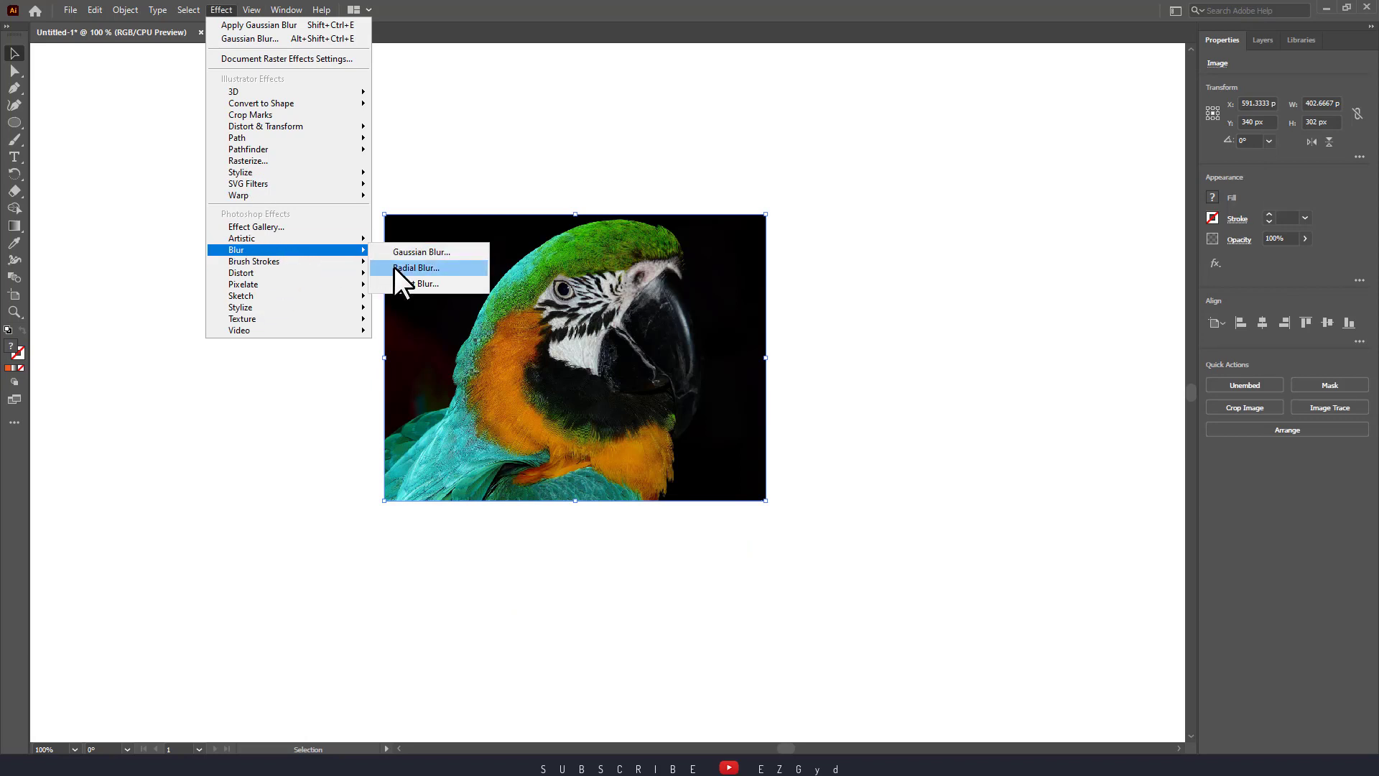
click(317, 416)
drag(490, 377, 806, 362)
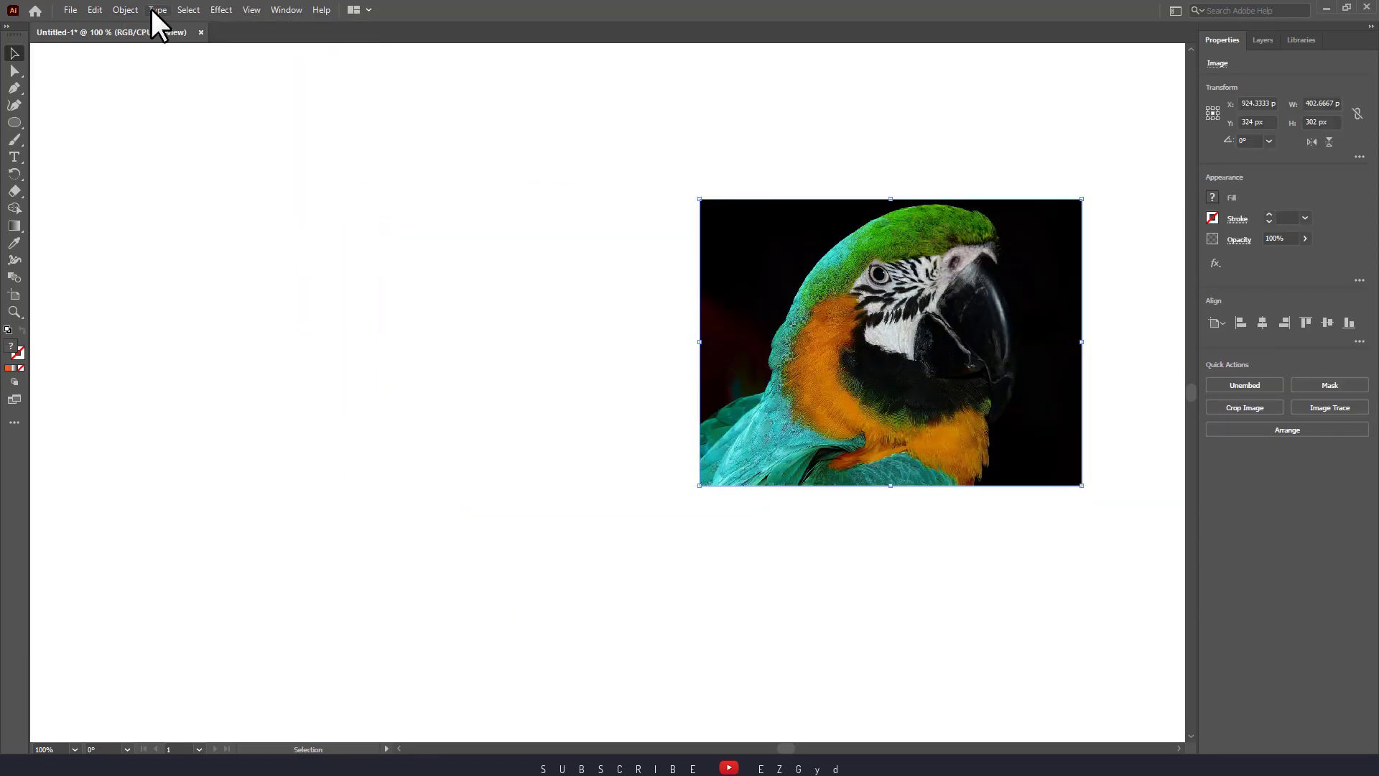
- Apply a Radial Blur to the parrot image with amount 10, the Spin method and Good quality
click(219, 9)
mouse_move(309, 248)
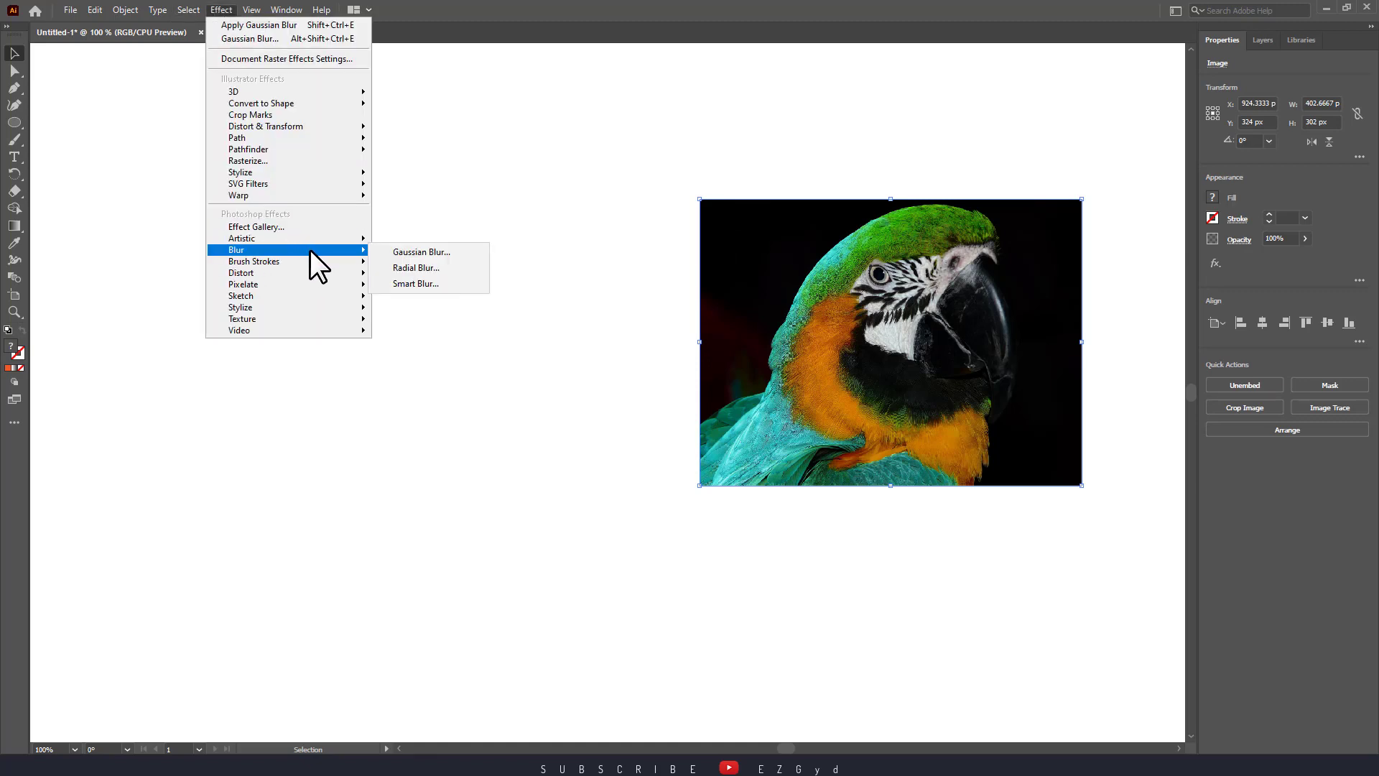
click(416, 267)
drag(661, 271, 454, 234)
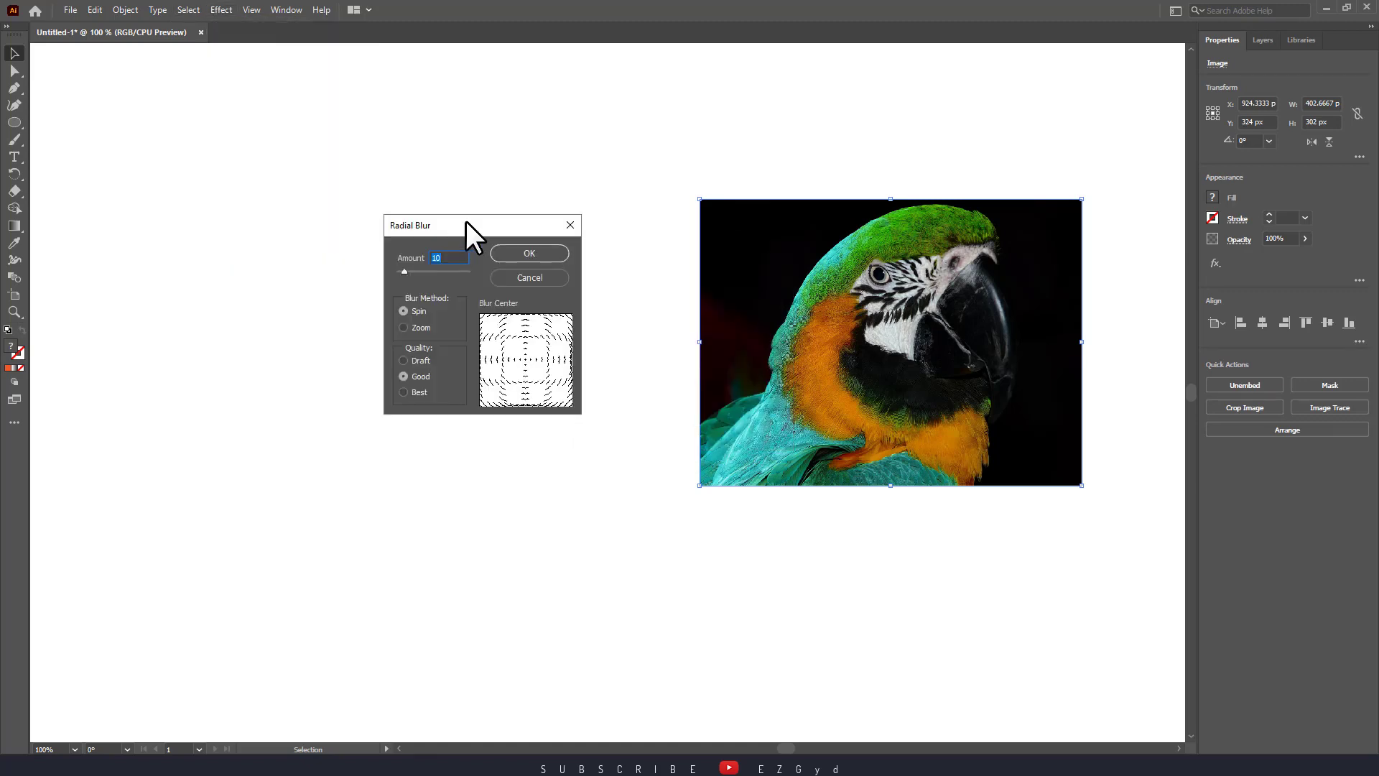
click(414, 327)
click(408, 311)
drag(440, 228, 337, 221)
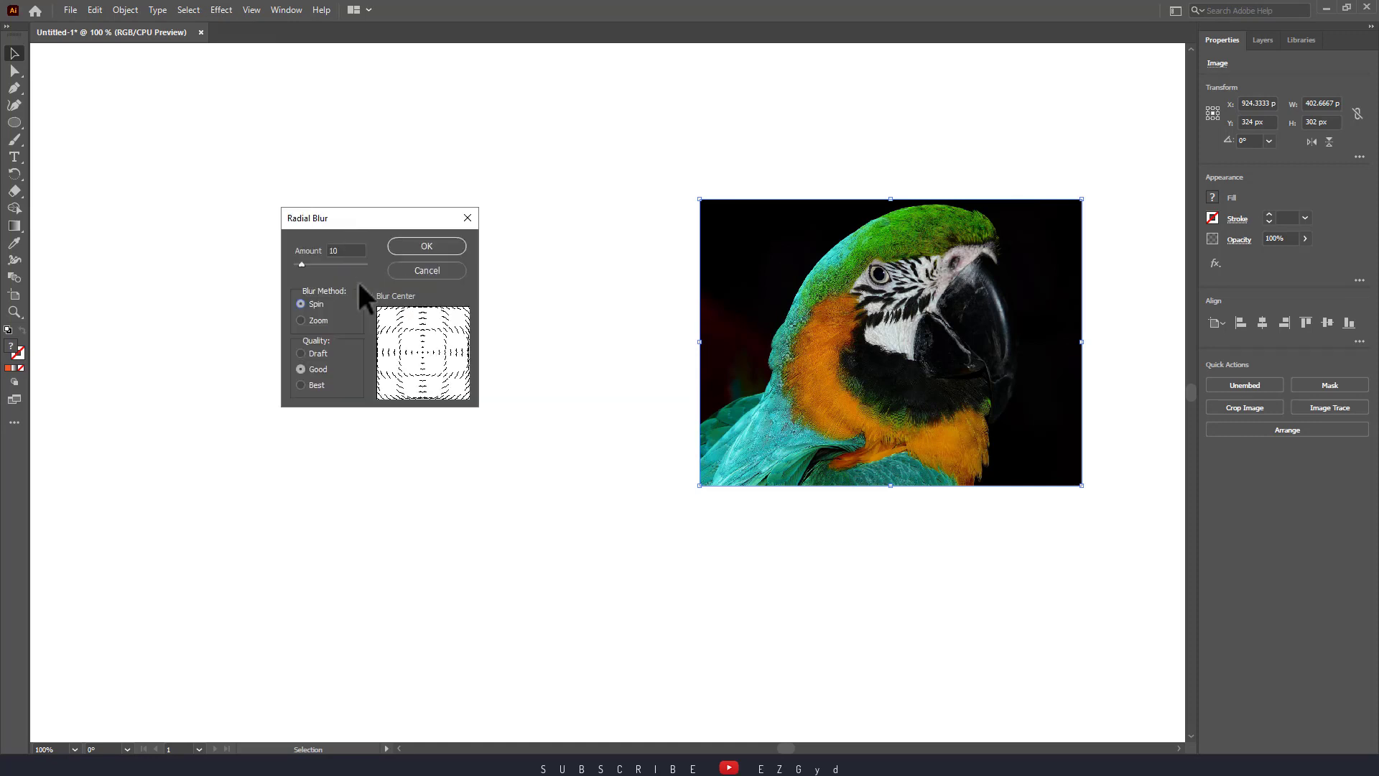
click(427, 246)
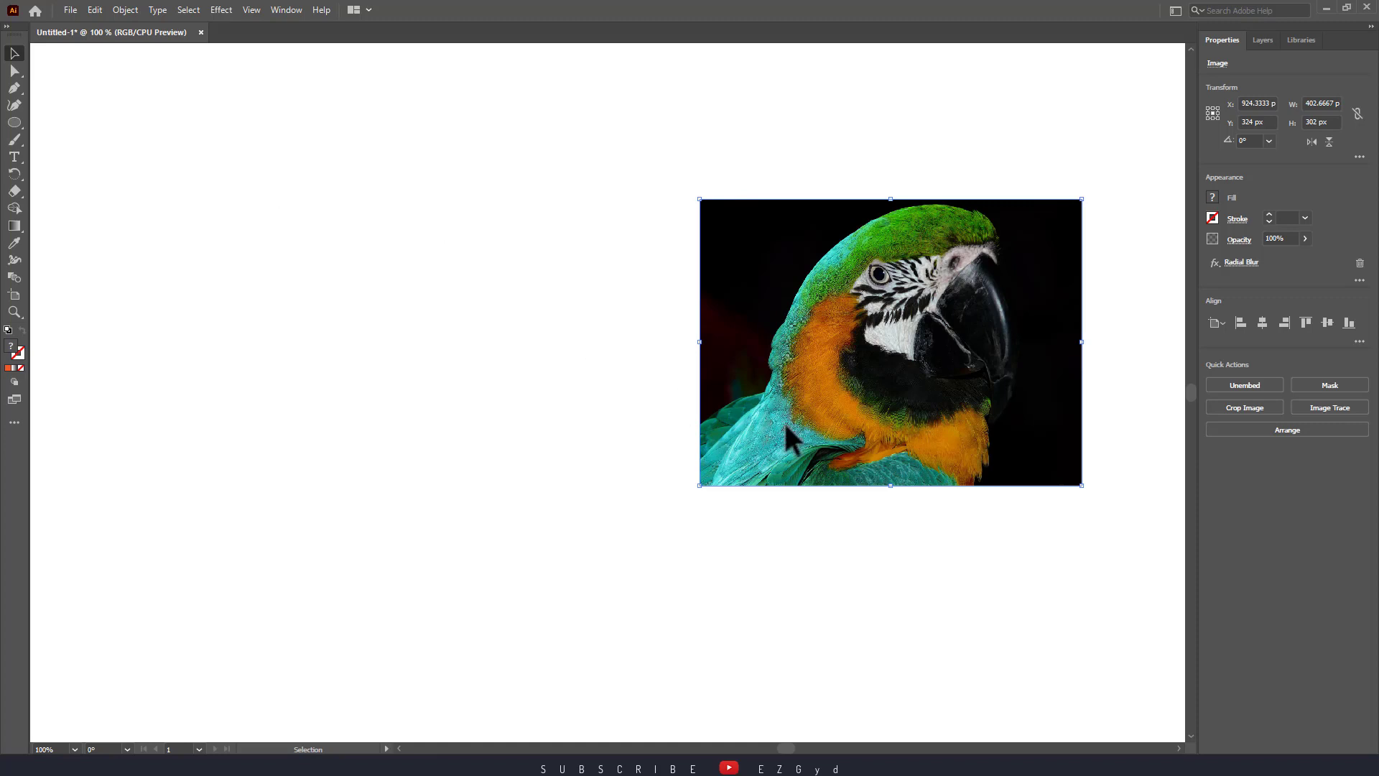
- Reposition the spin-blurred parrot image and deselect it, and undo both the move and the Radial Blur
click(785, 545)
drag(824, 353, 775, 341)
click(795, 522)
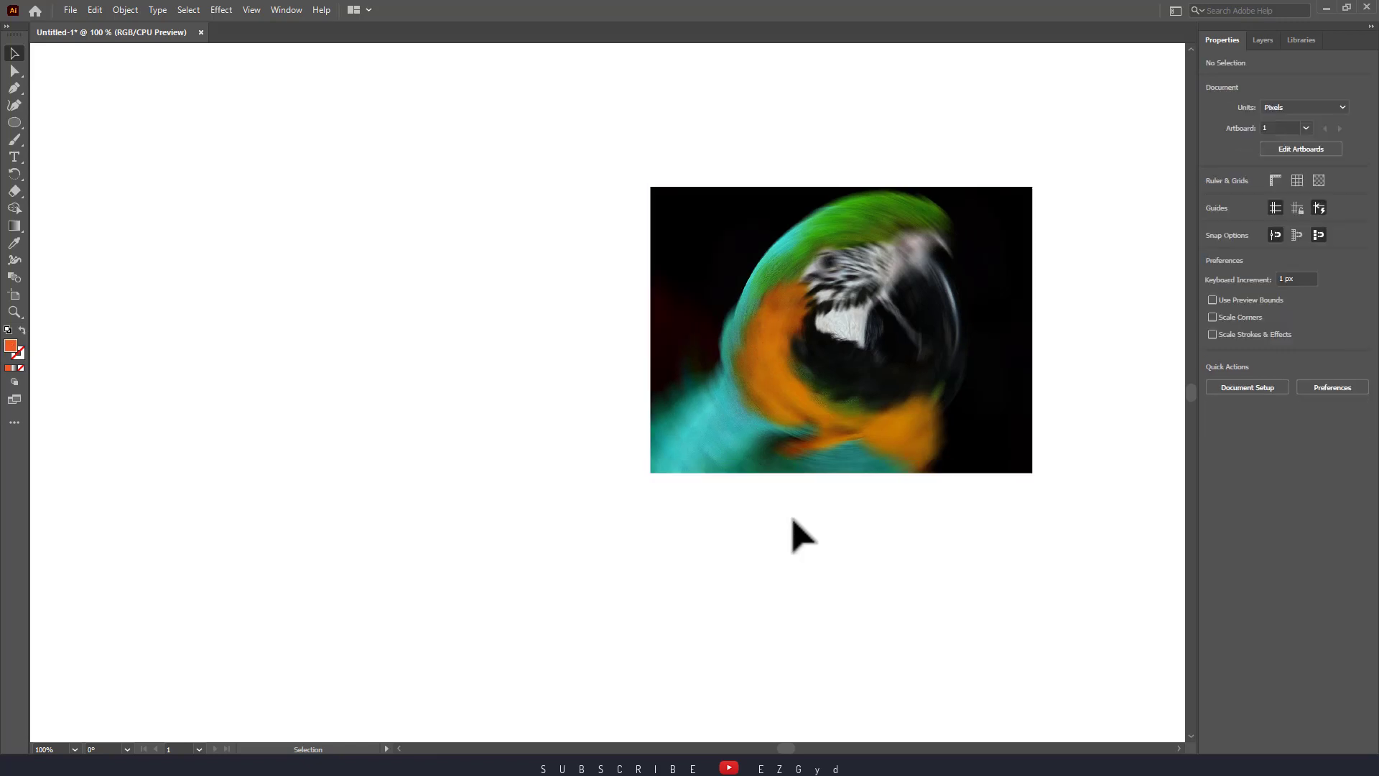
key(ctrl+z)
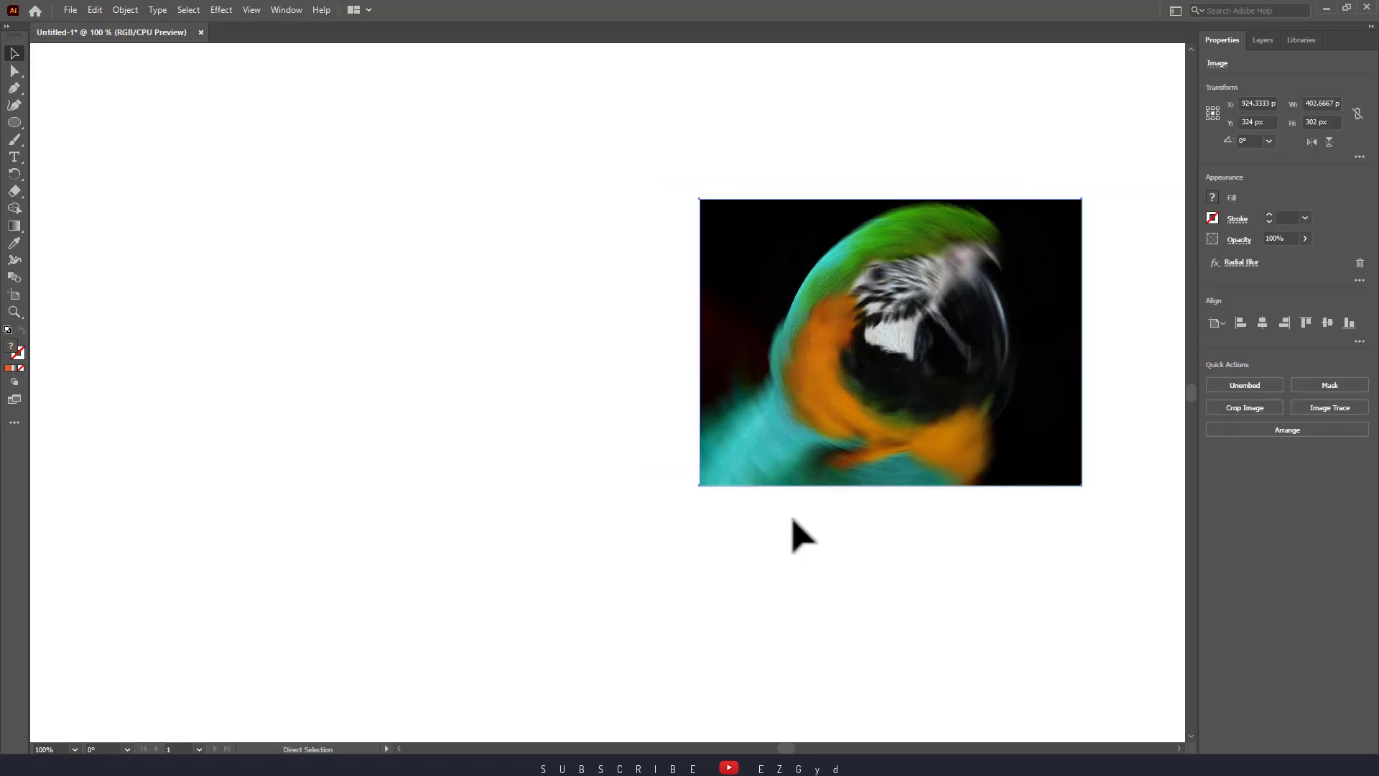
key(ctrl+z)
- Apply a Radial Blur to the parrot image with amount 10, the Zoom method and Good quality
click(221, 9)
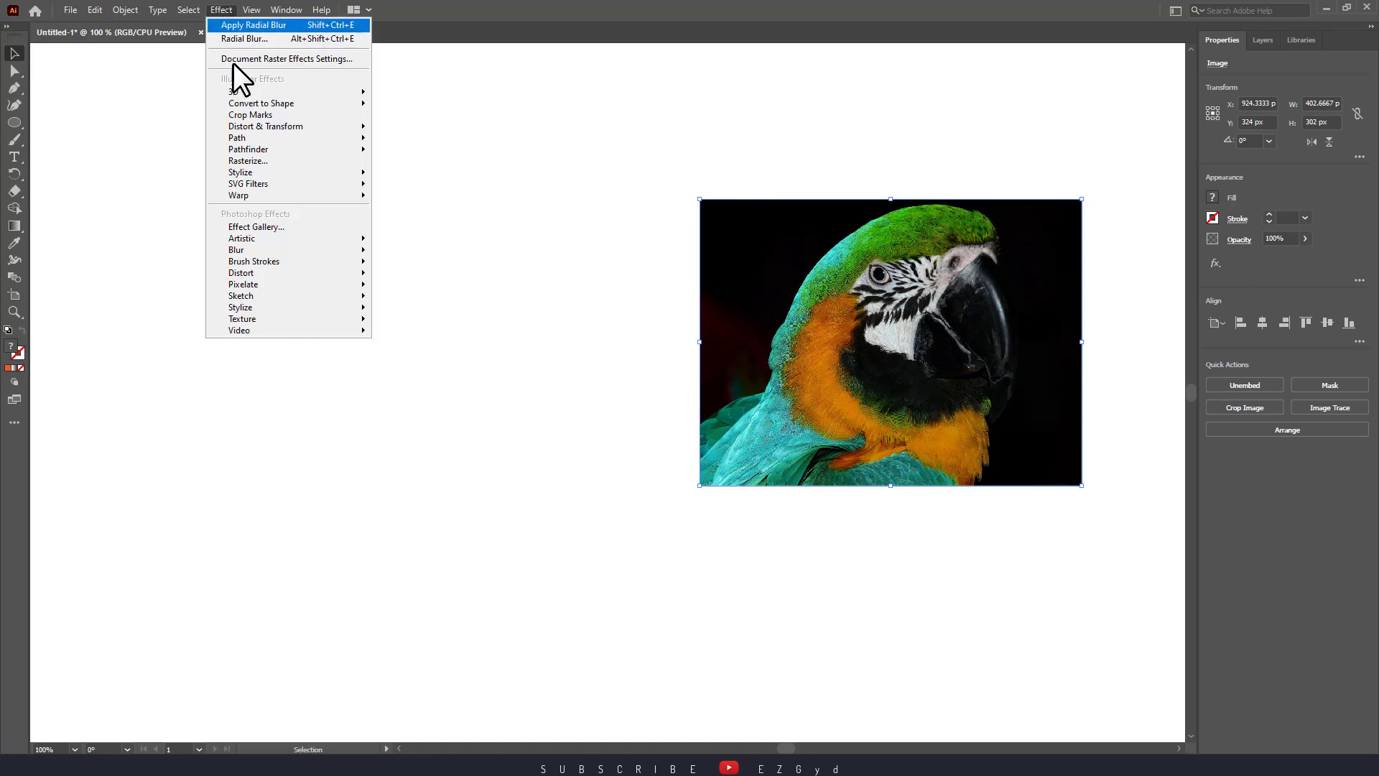
mouse_move(304, 249)
click(414, 265)
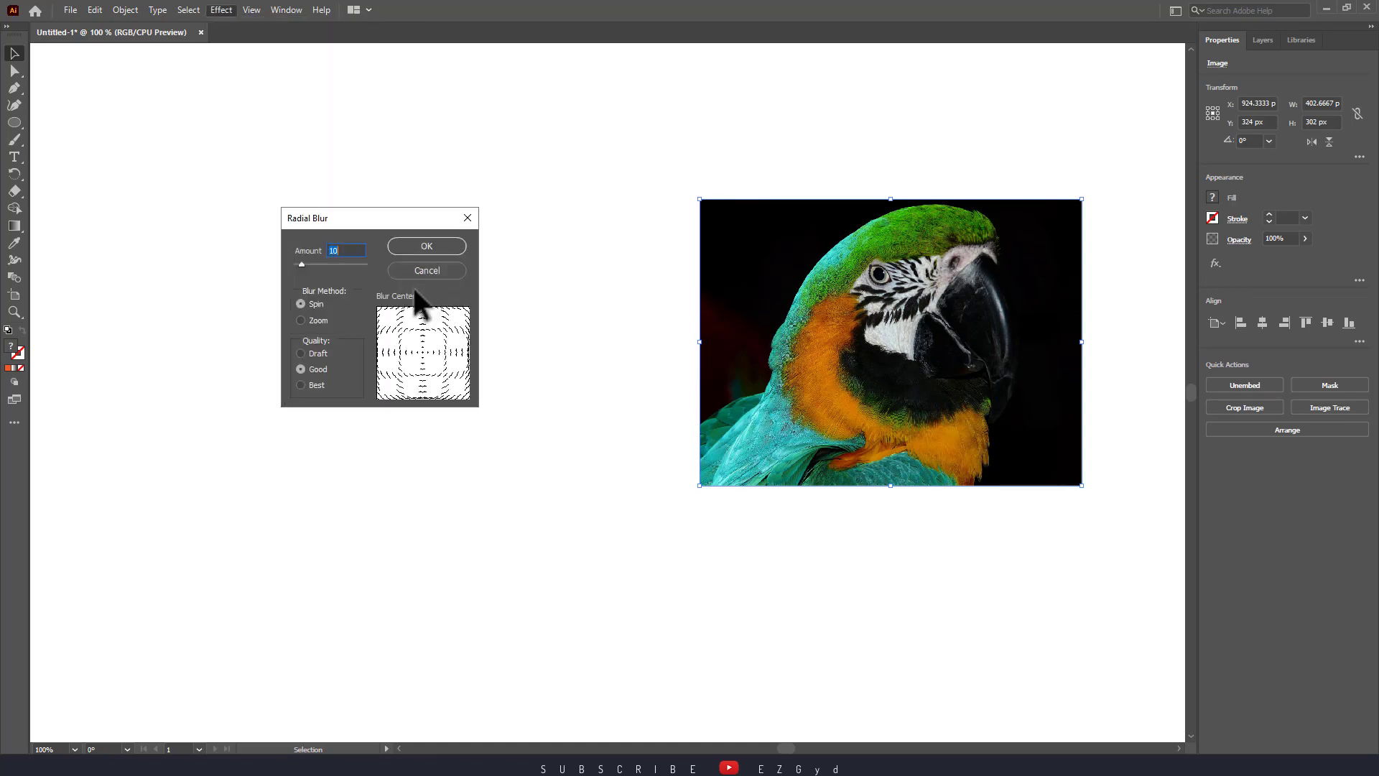
click(314, 319)
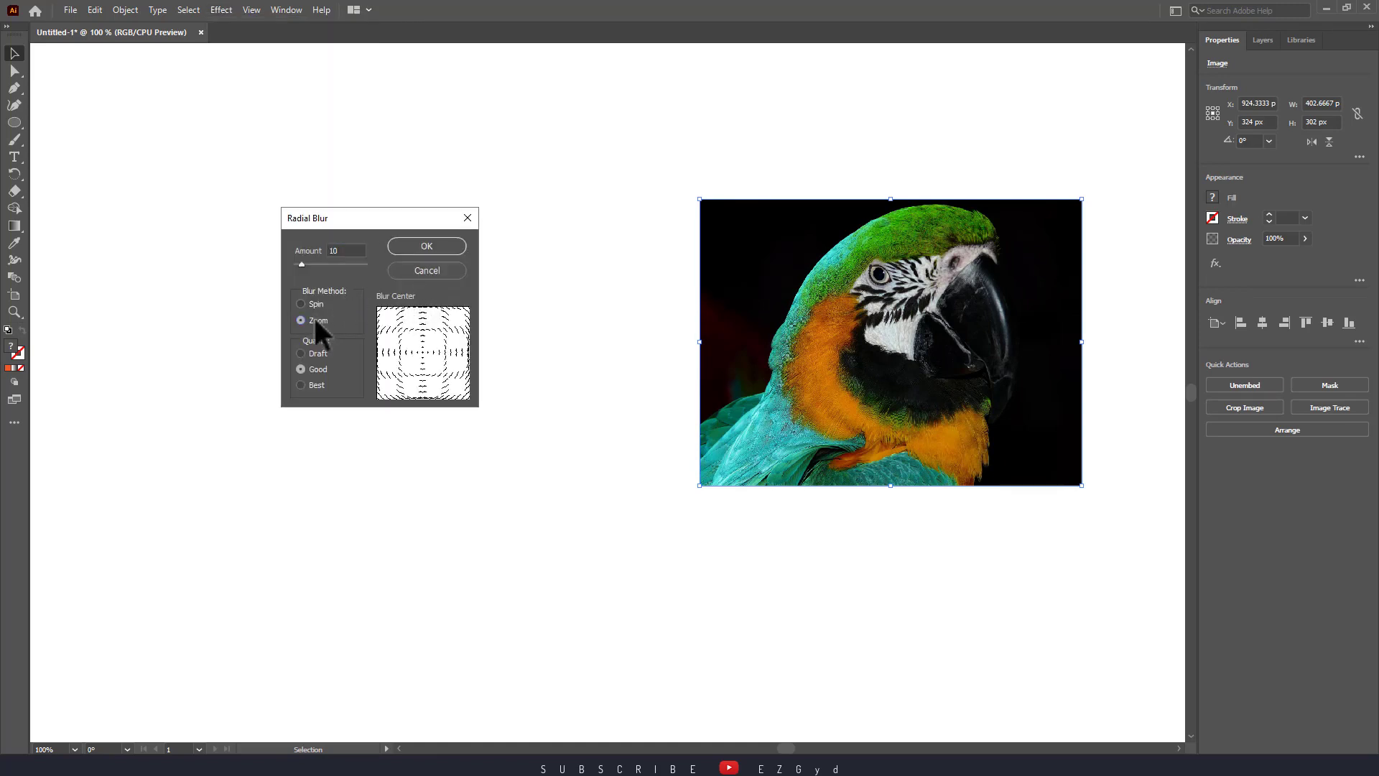
click(427, 247)
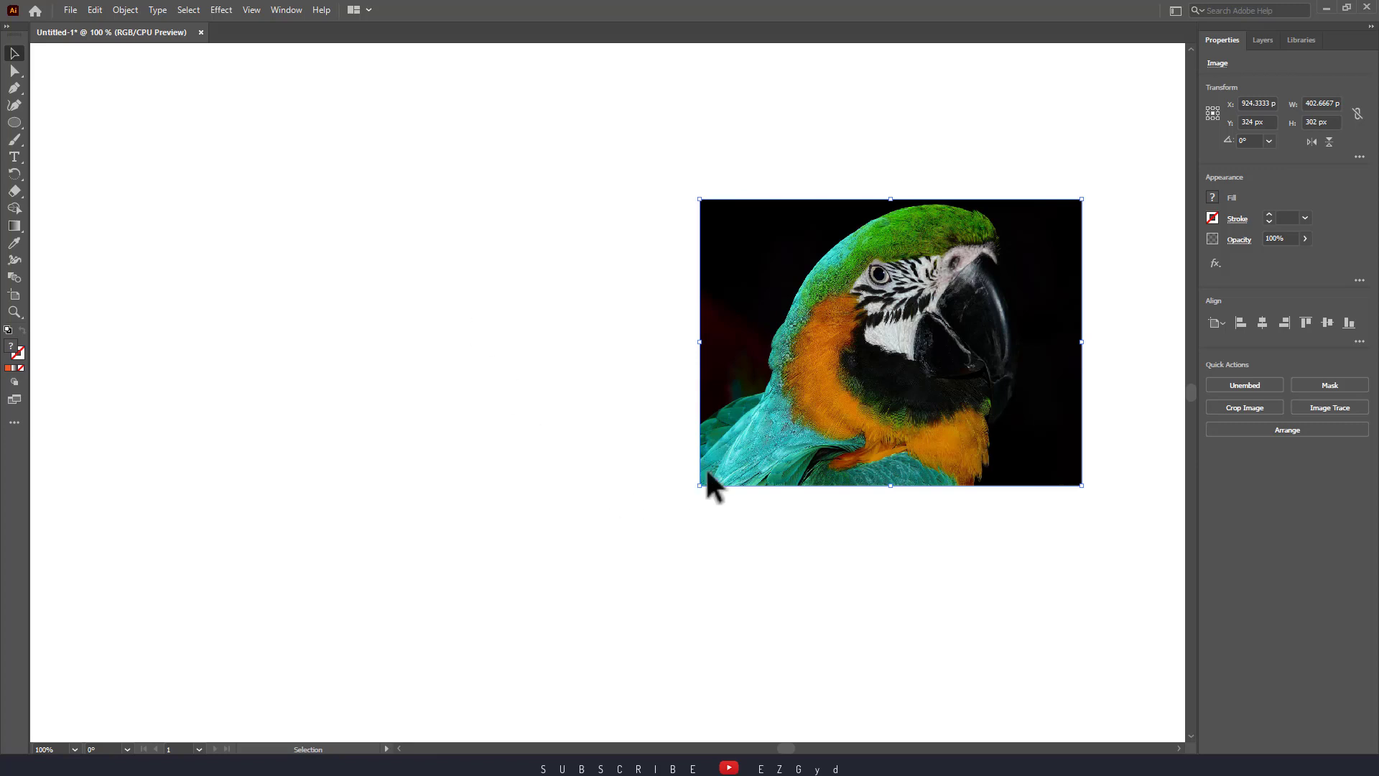
- Move the zoom-blurred parrot image to about X 840 px, Y 334 px, and undo the move and the Radial Blur
click(816, 610)
drag(846, 458, 768, 498)
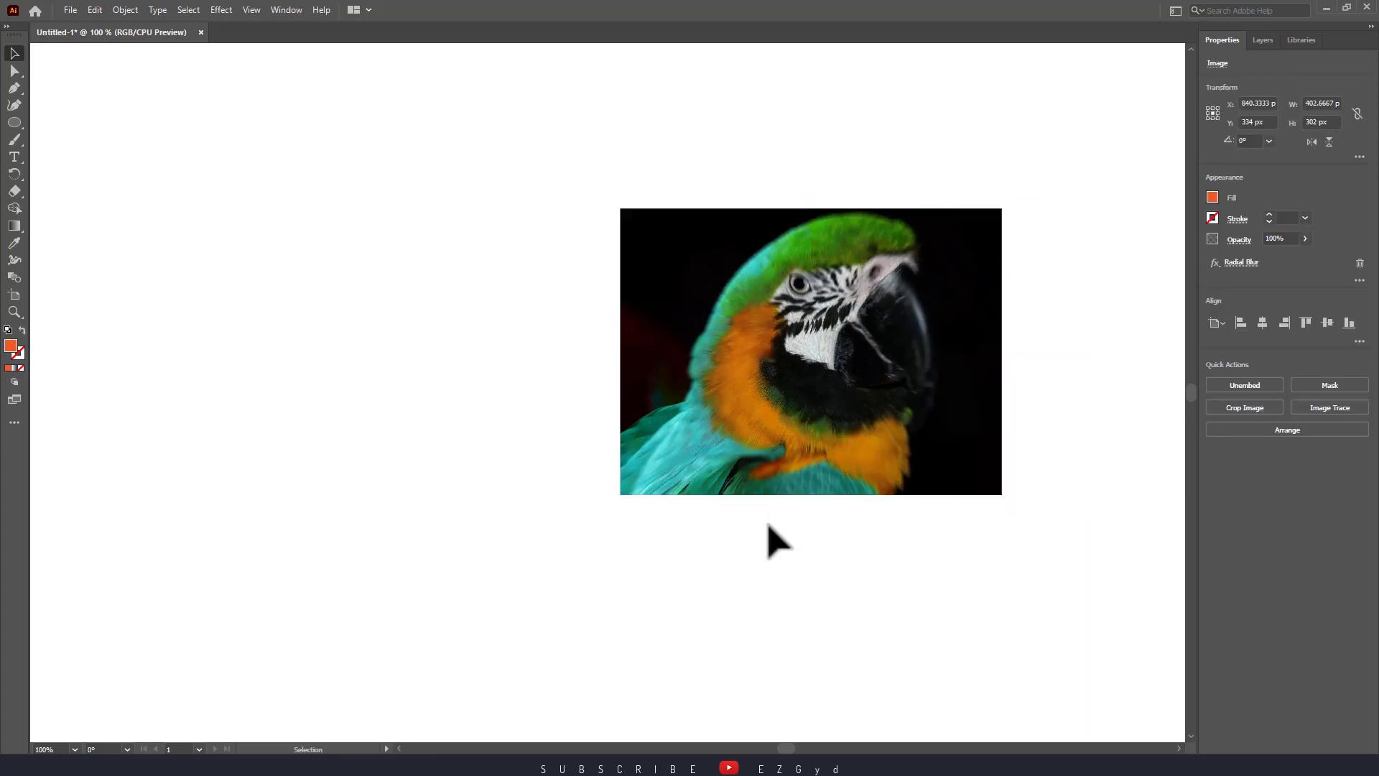
click(768, 532)
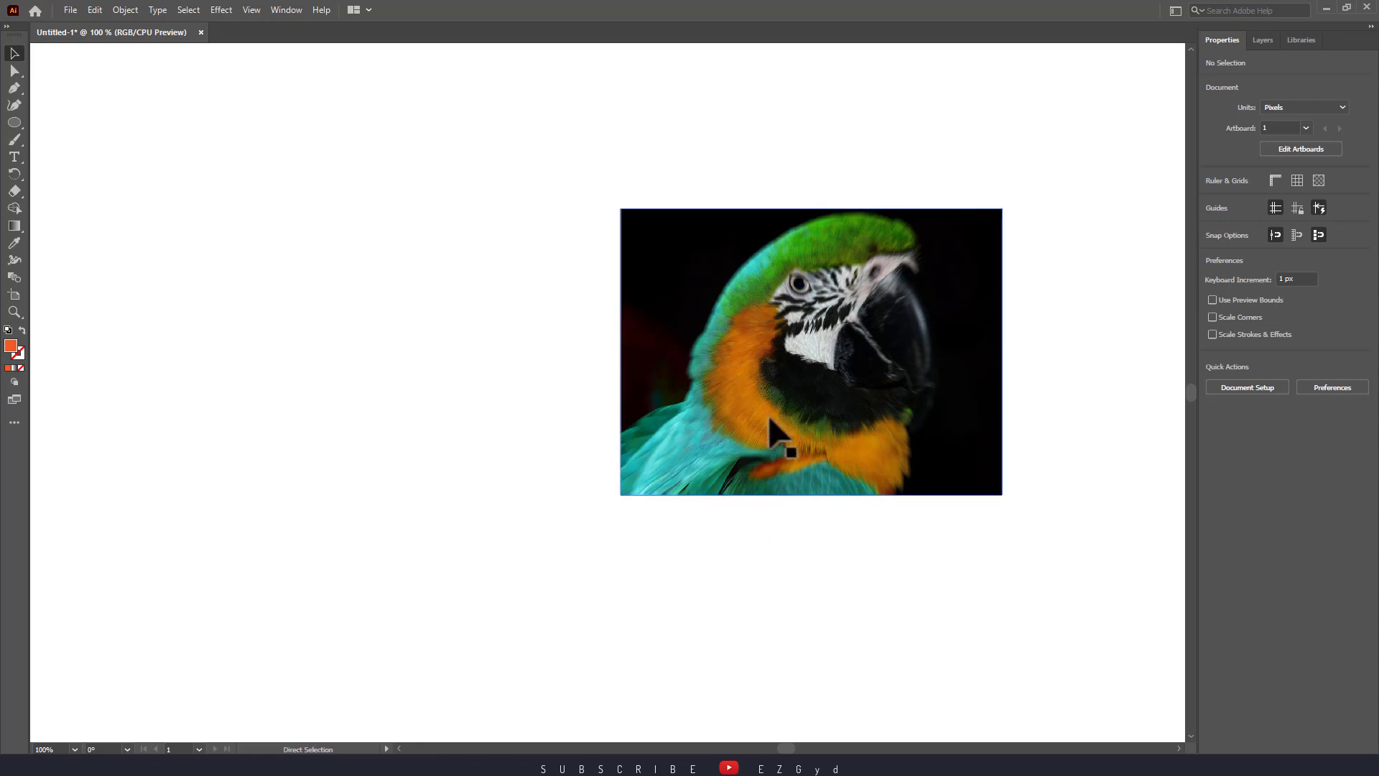
key(ctrl+z)
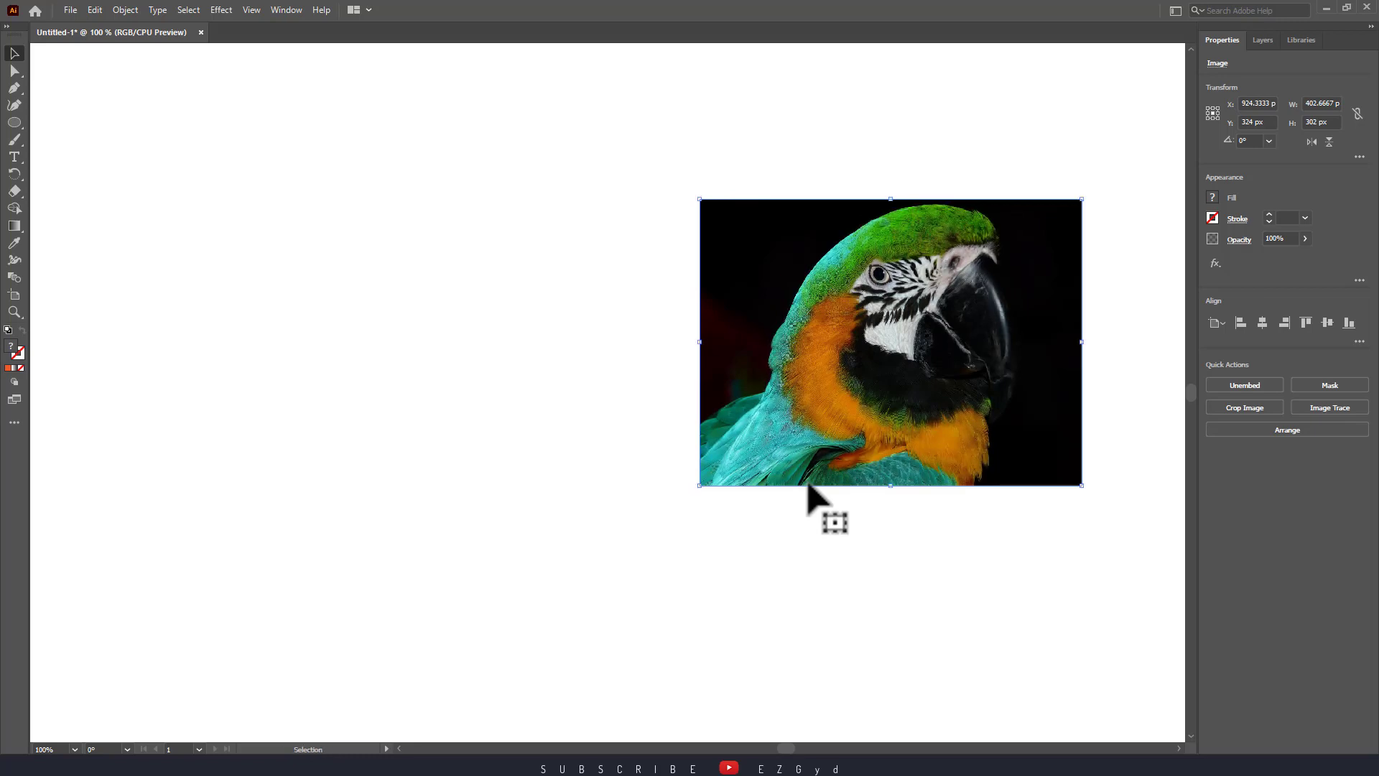
- Move the parrot image to about X 825 px, Y 316 px and apply a Smart Blur with radius 27, threshold 25, Low quality and Normal mode
drag(806, 483, 725, 400)
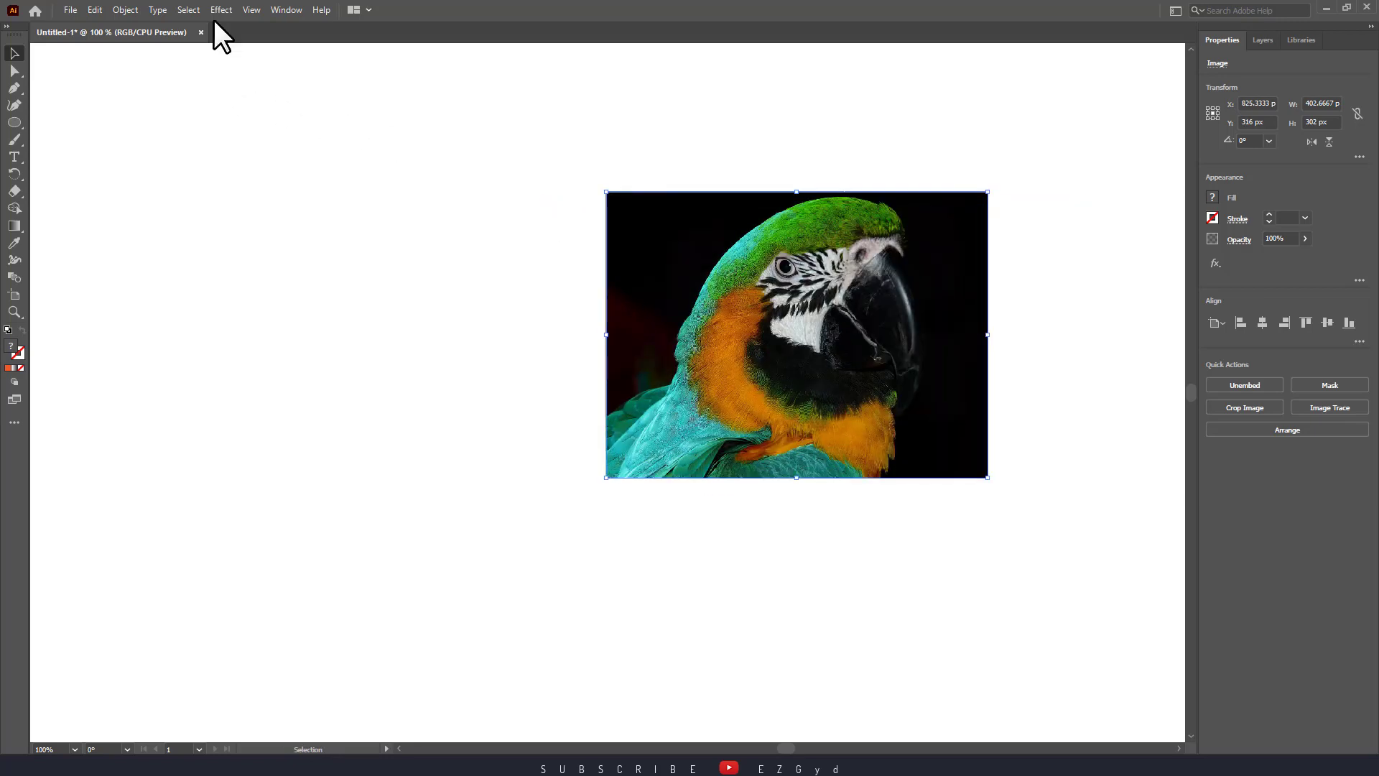
click(219, 10)
mouse_move(304, 248)
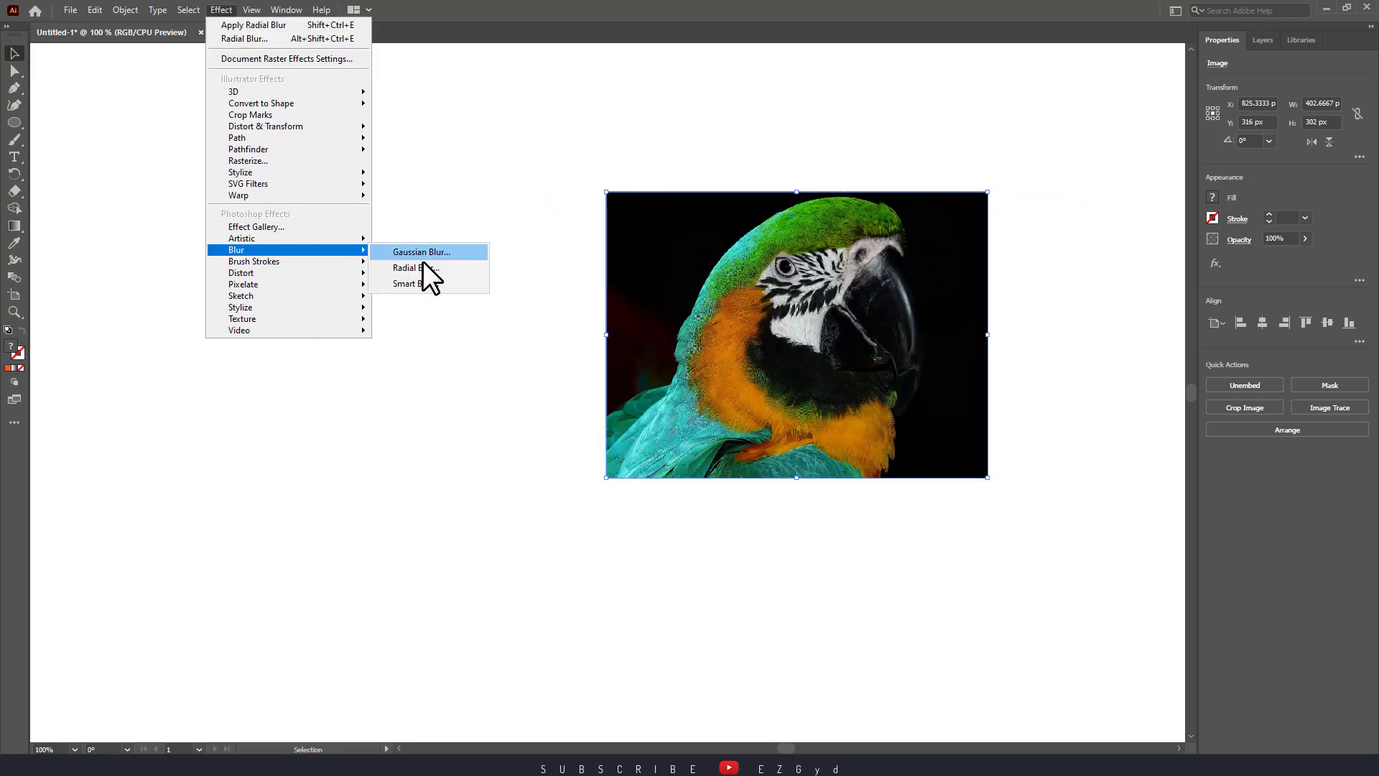
click(433, 282)
drag(482, 261, 295, 219)
drag(328, 356, 267, 342)
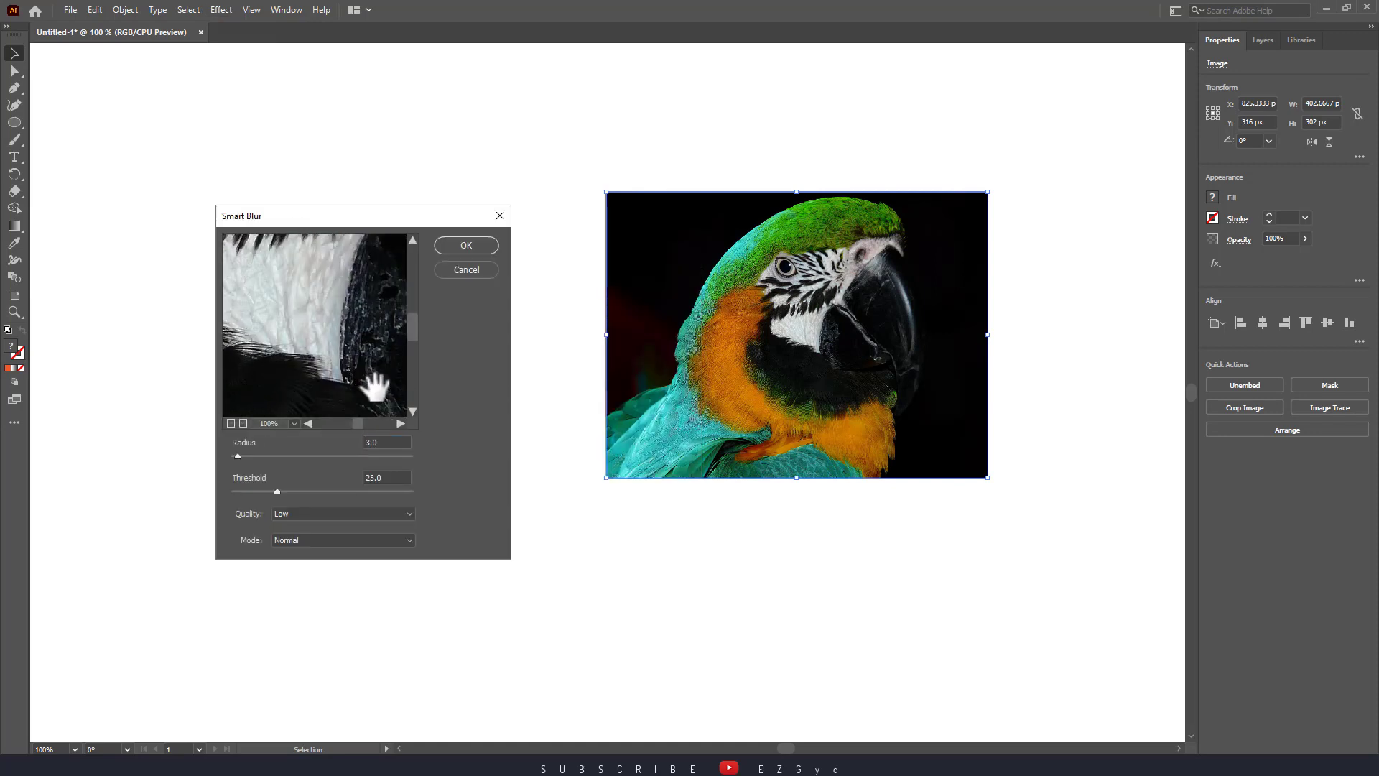
drag(374, 386, 332, 348)
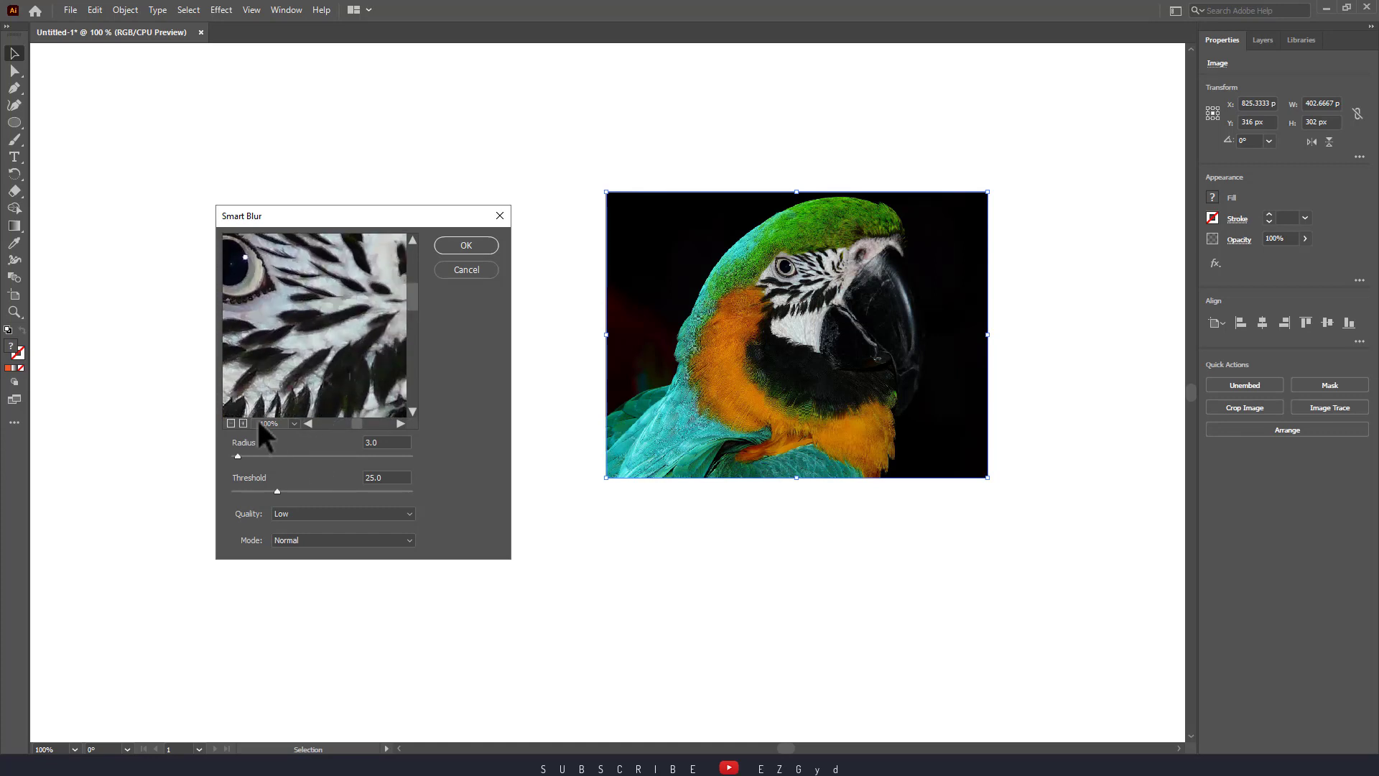
click(230, 422)
click(230, 422)
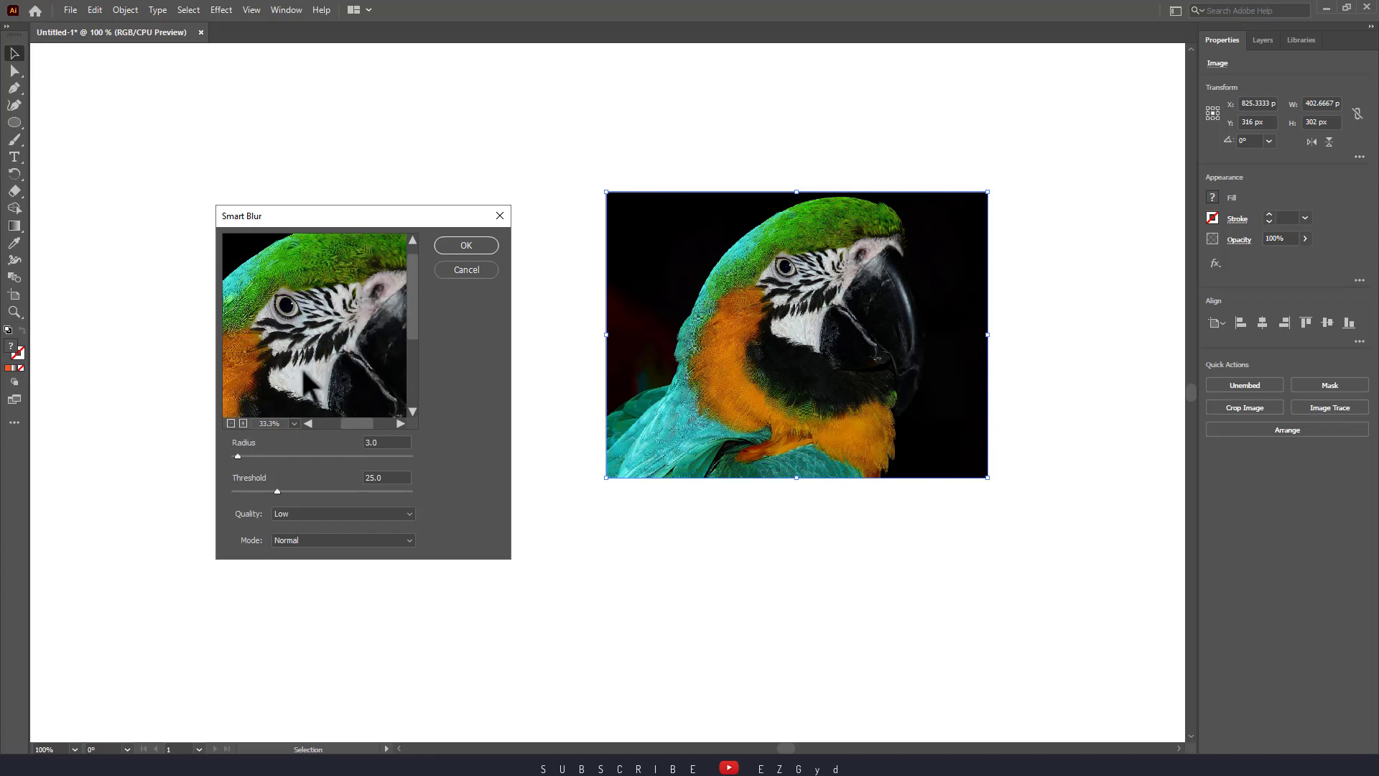
mouse_move(307, 383)
mouse_down()
mouse_move(290, 363)
mouse_move(330, 373)
mouse_up()
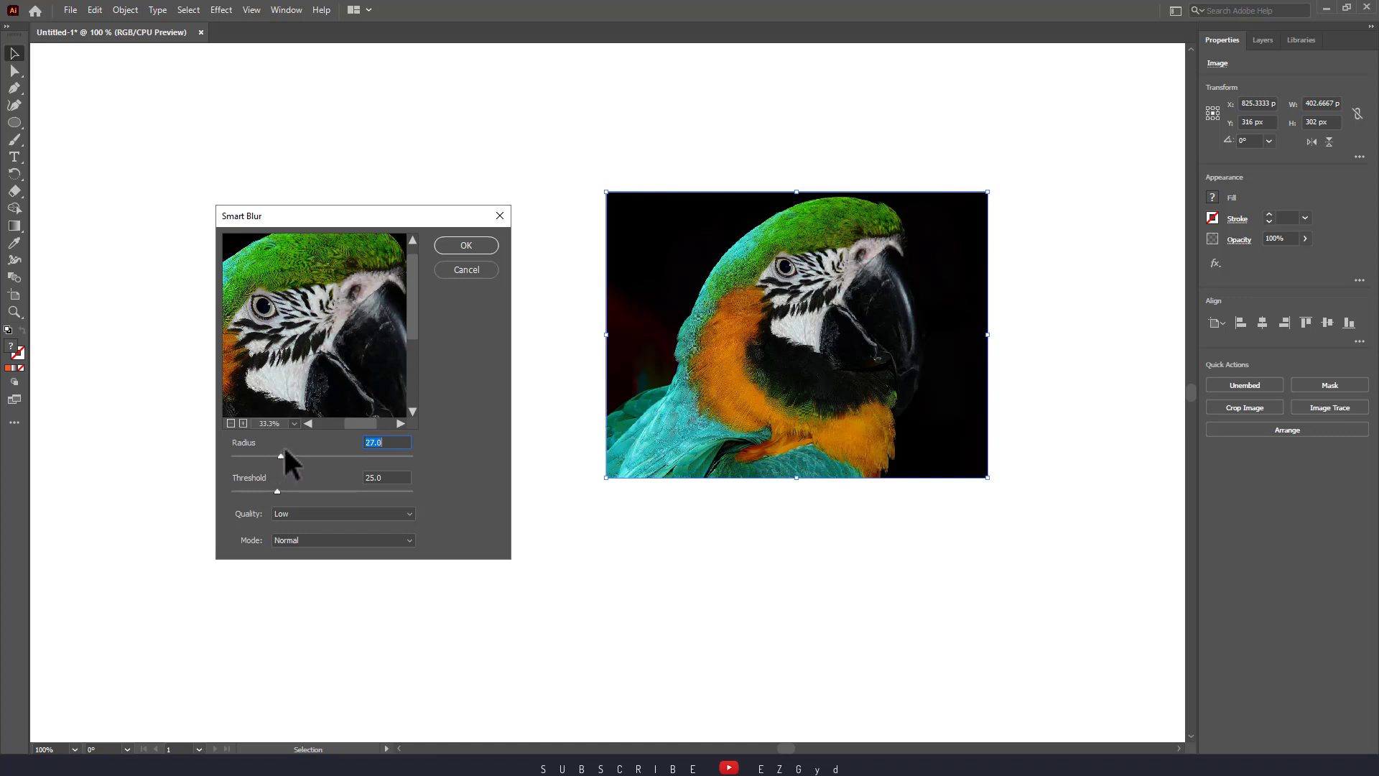
click(466, 245)
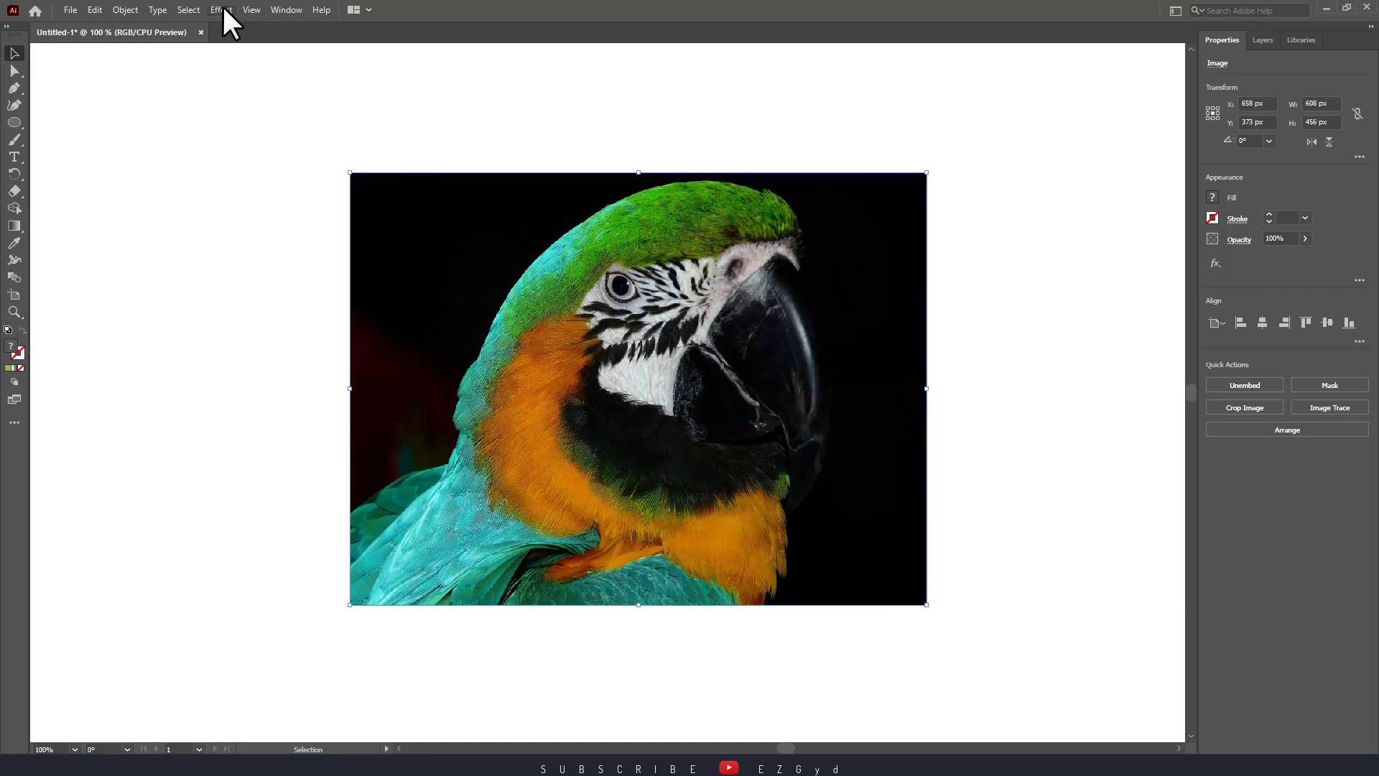
- Apply a Feather effect with an increased radius to the 608 × 456 px parrot image and deselect it
click(222, 10)
mouse_move(241, 172)
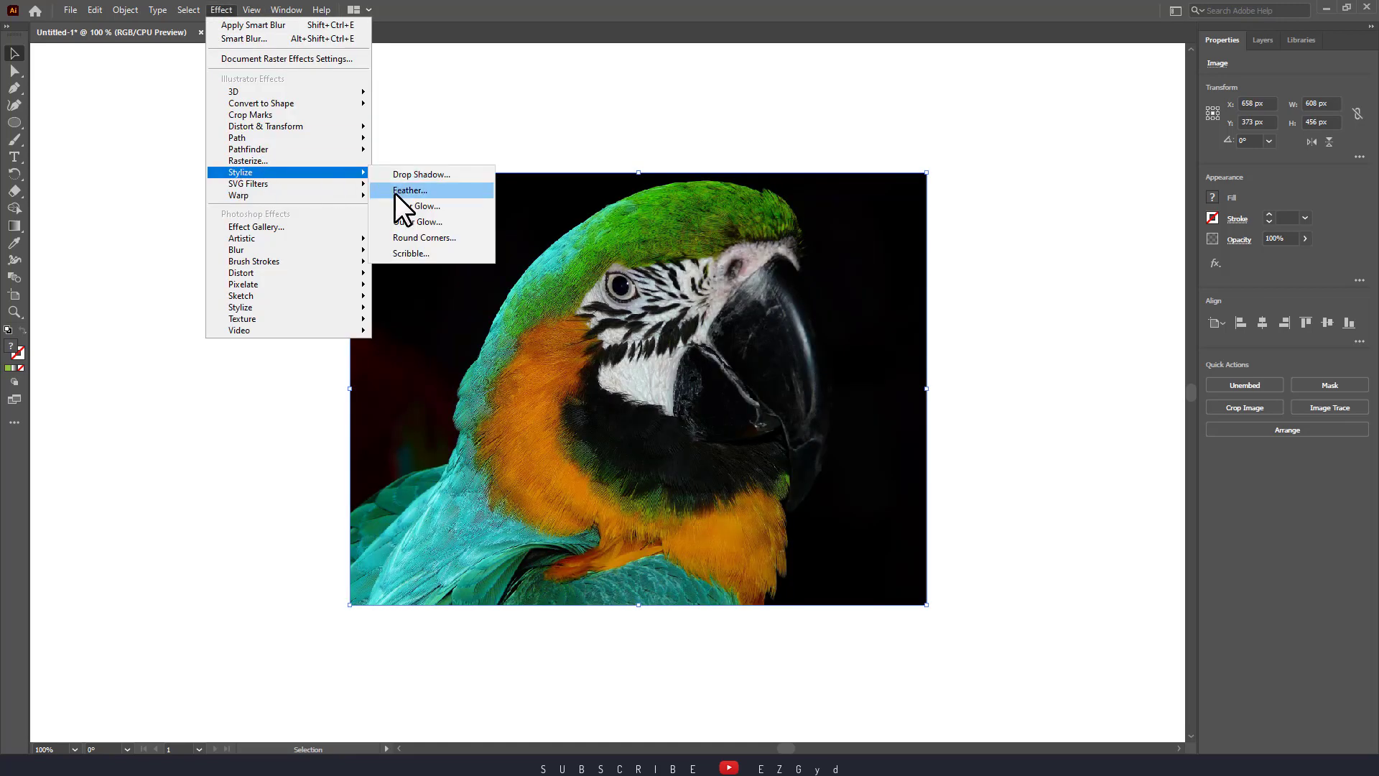
click(395, 192)
drag(664, 331, 1010, 287)
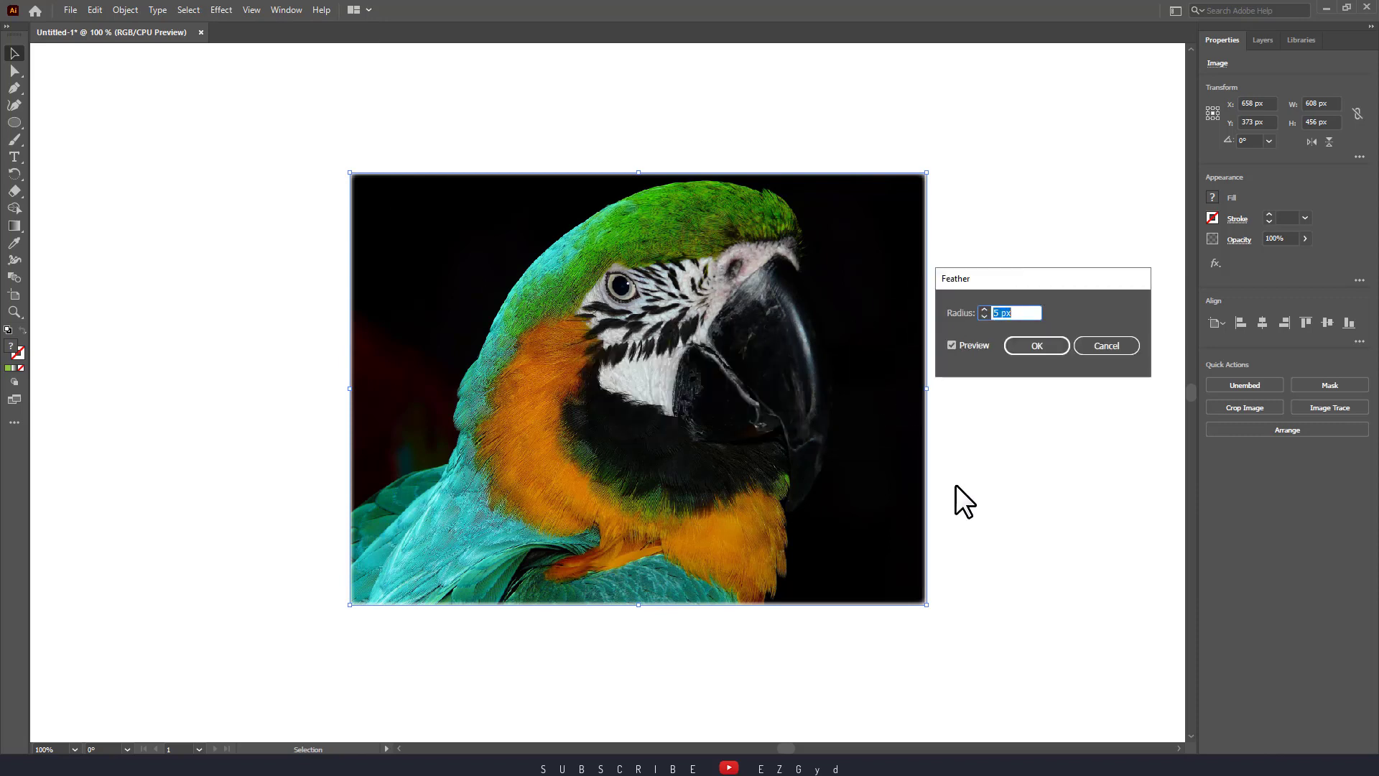
click(984, 307)
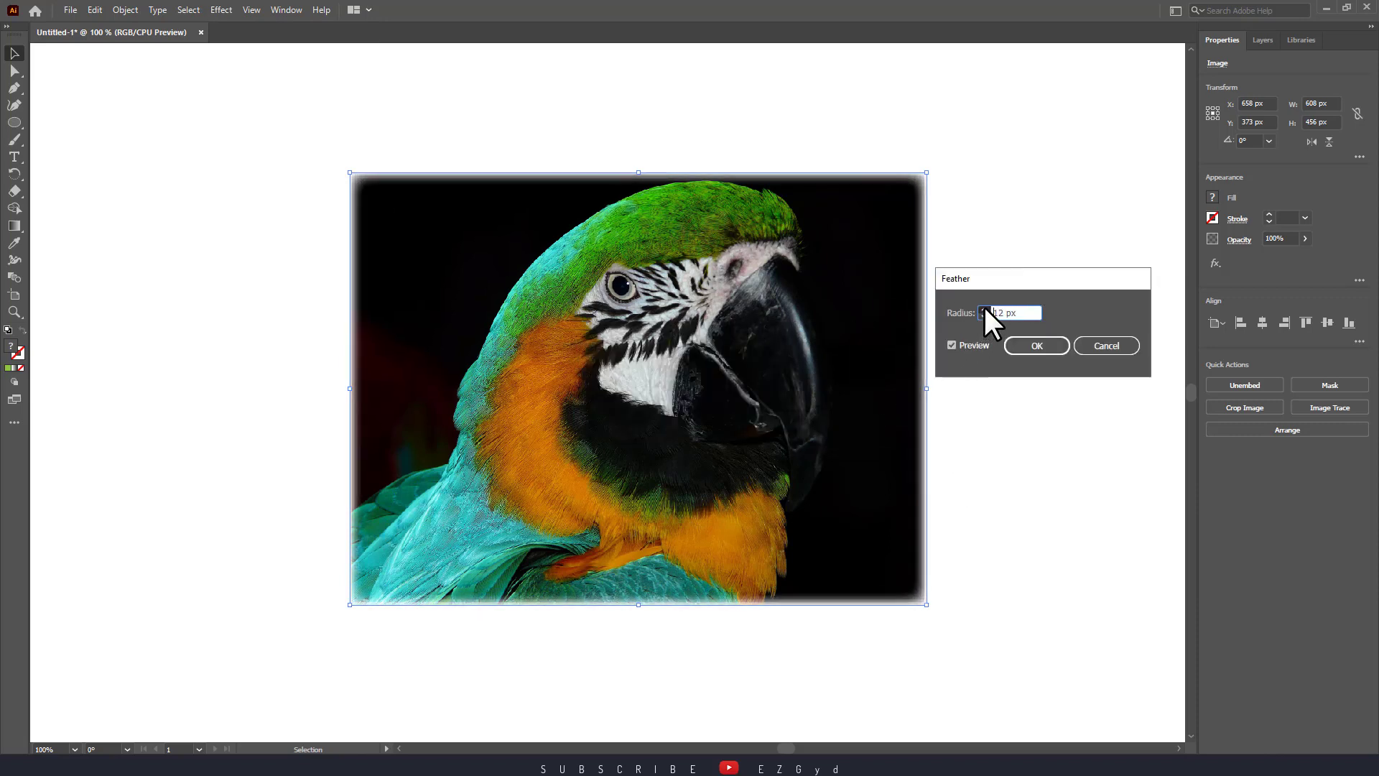
drag(984, 308, 984, 307)
click(1014, 345)
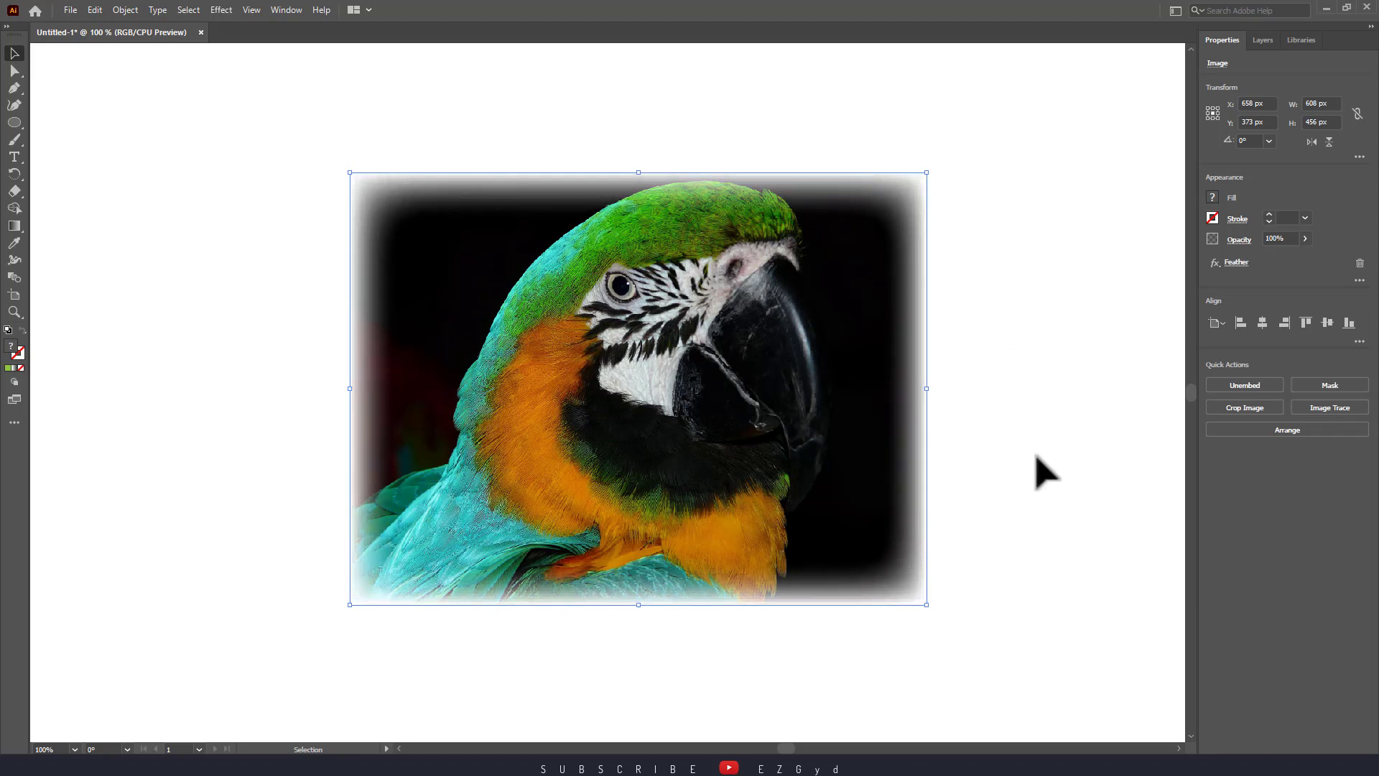
click(1038, 465)
click(818, 496)
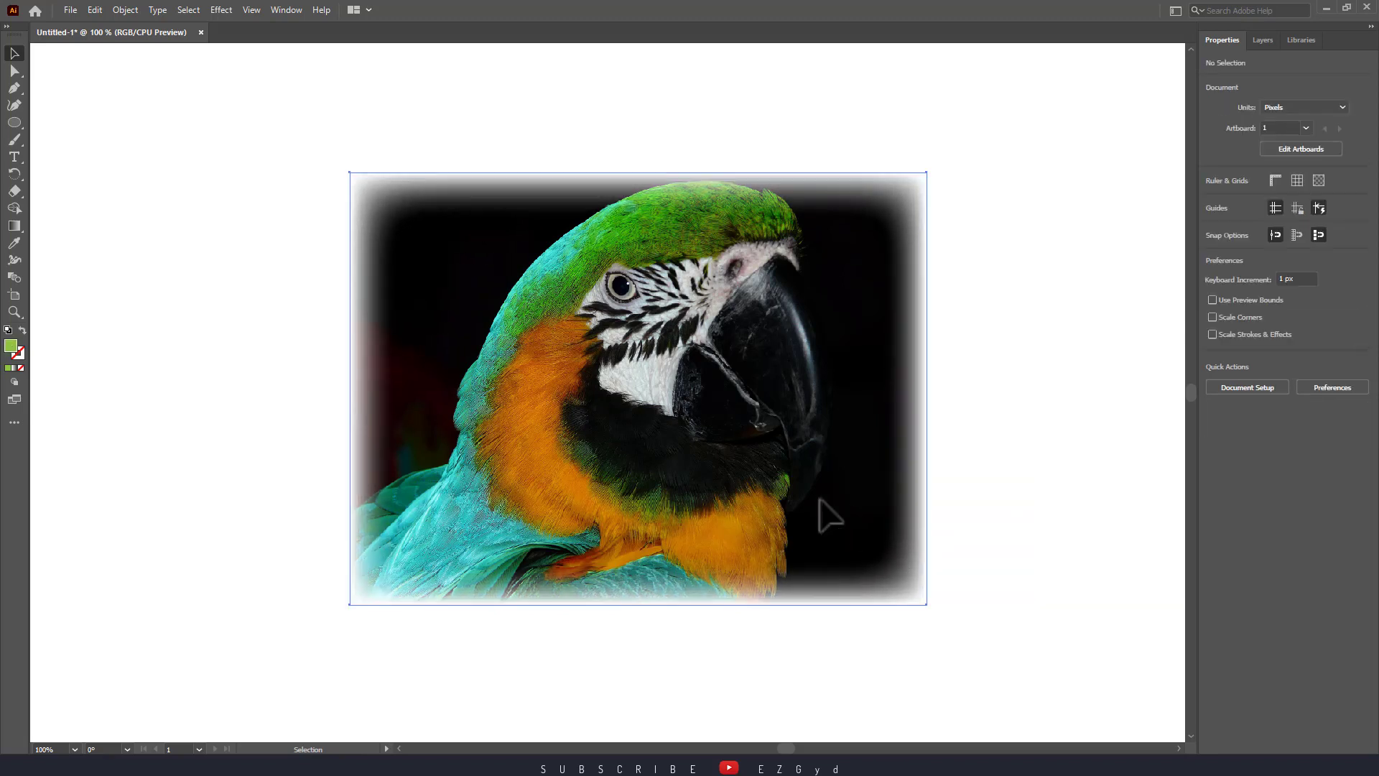
click(1079, 466)
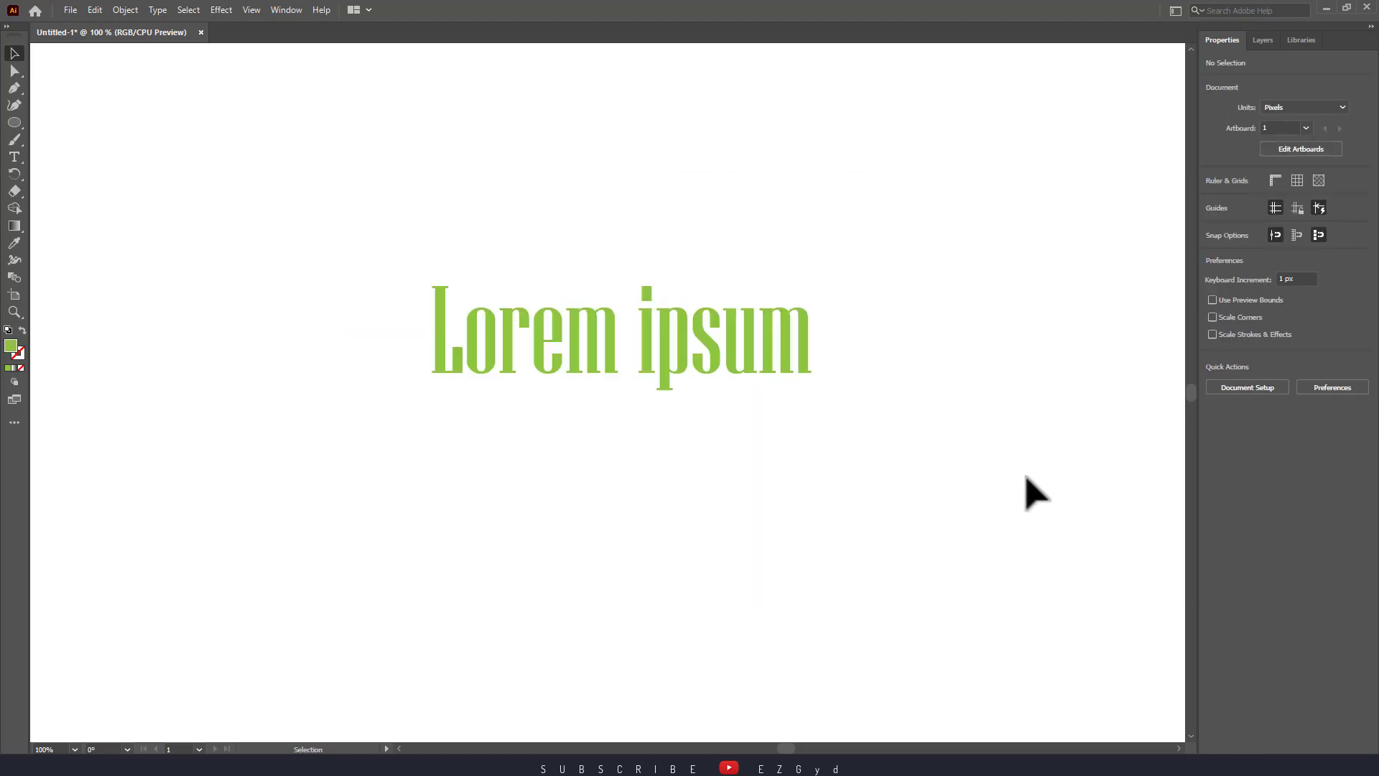
- Apply a Gaussian Blur with a radius of 2.4872 pixels to the green "Lorem ipsum" text and deselect it
click(683, 372)
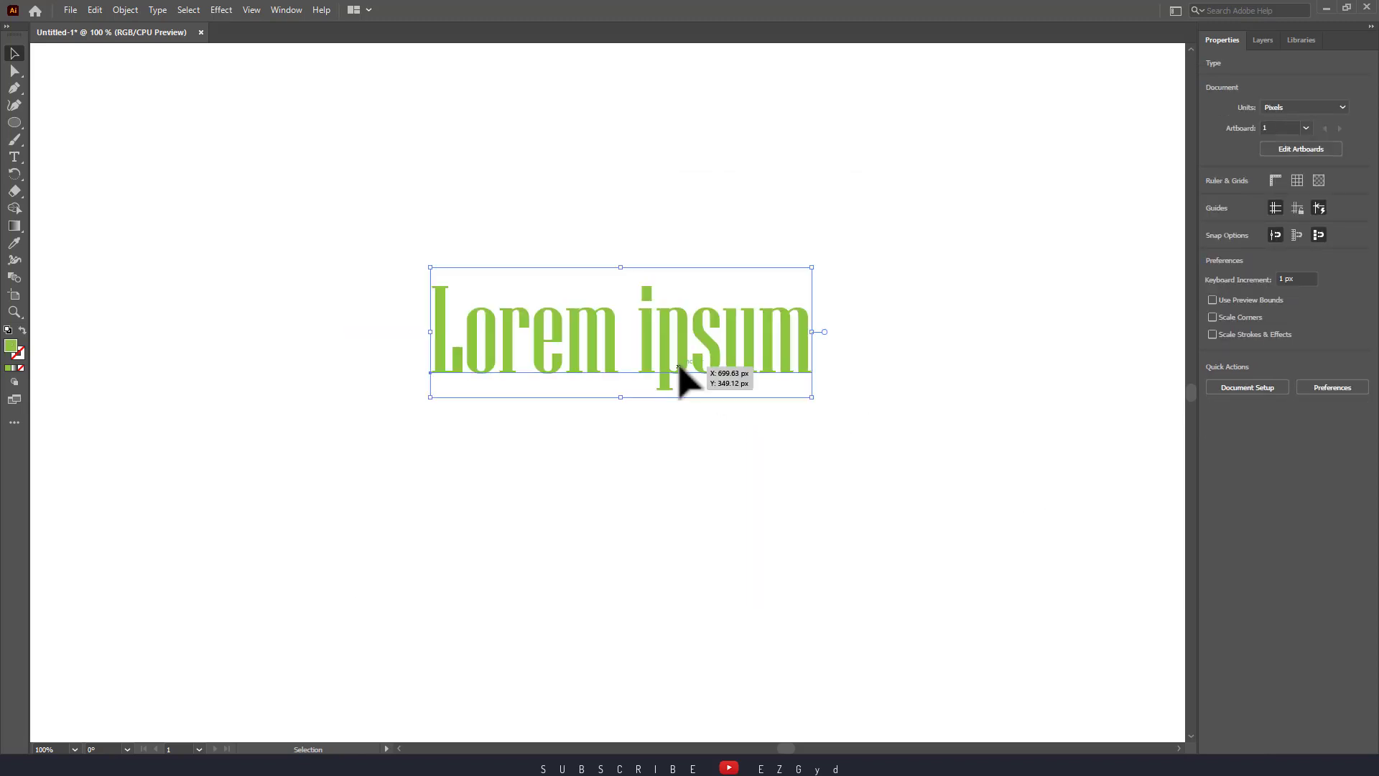
click(220, 10)
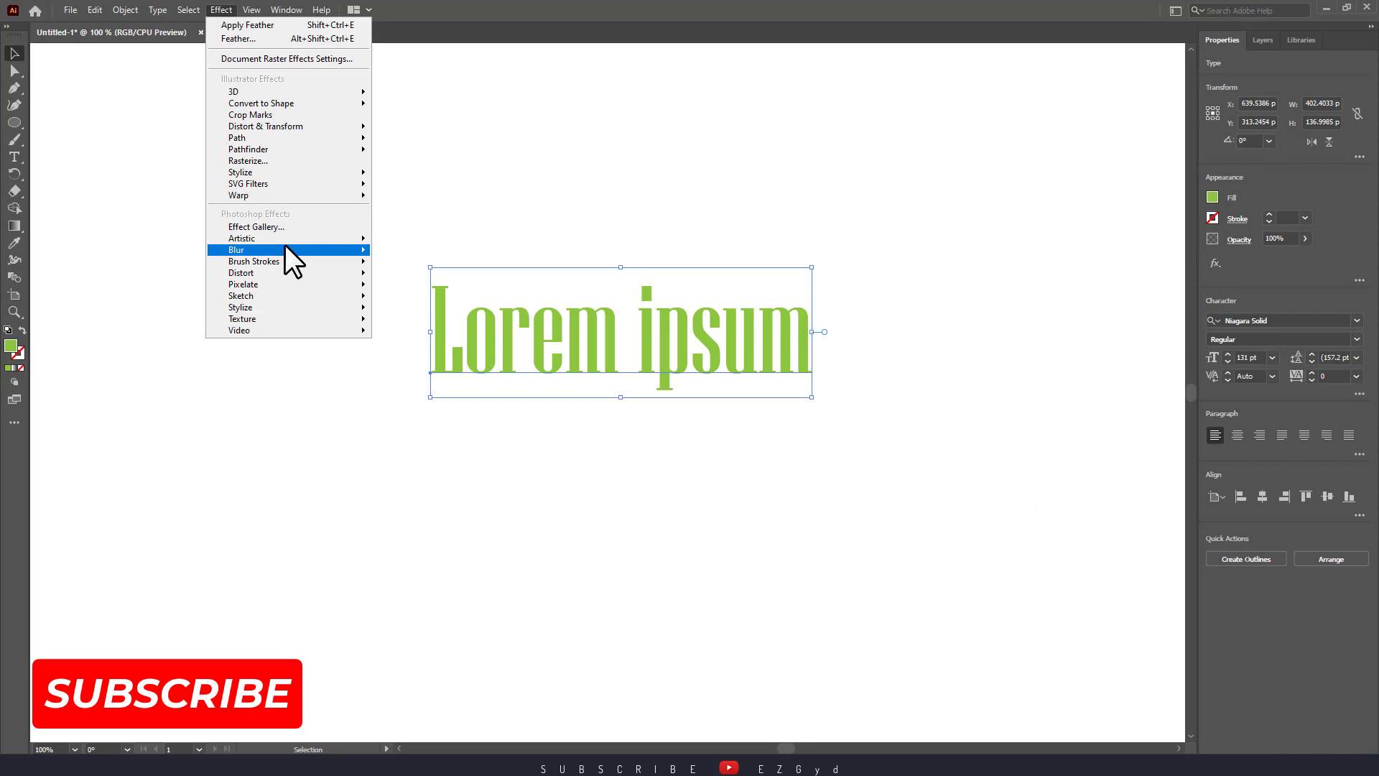
mouse_move(285, 248)
click(421, 252)
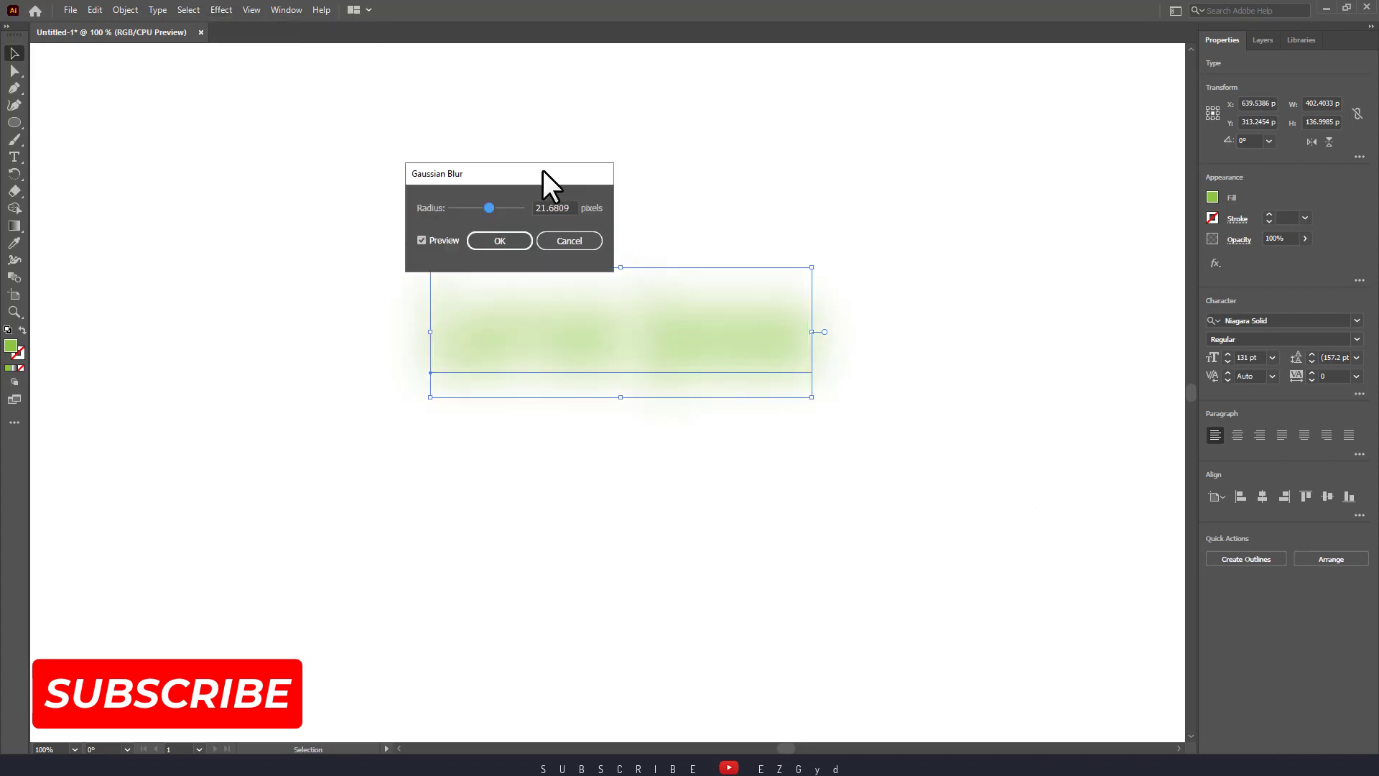
drag(541, 171, 610, 508)
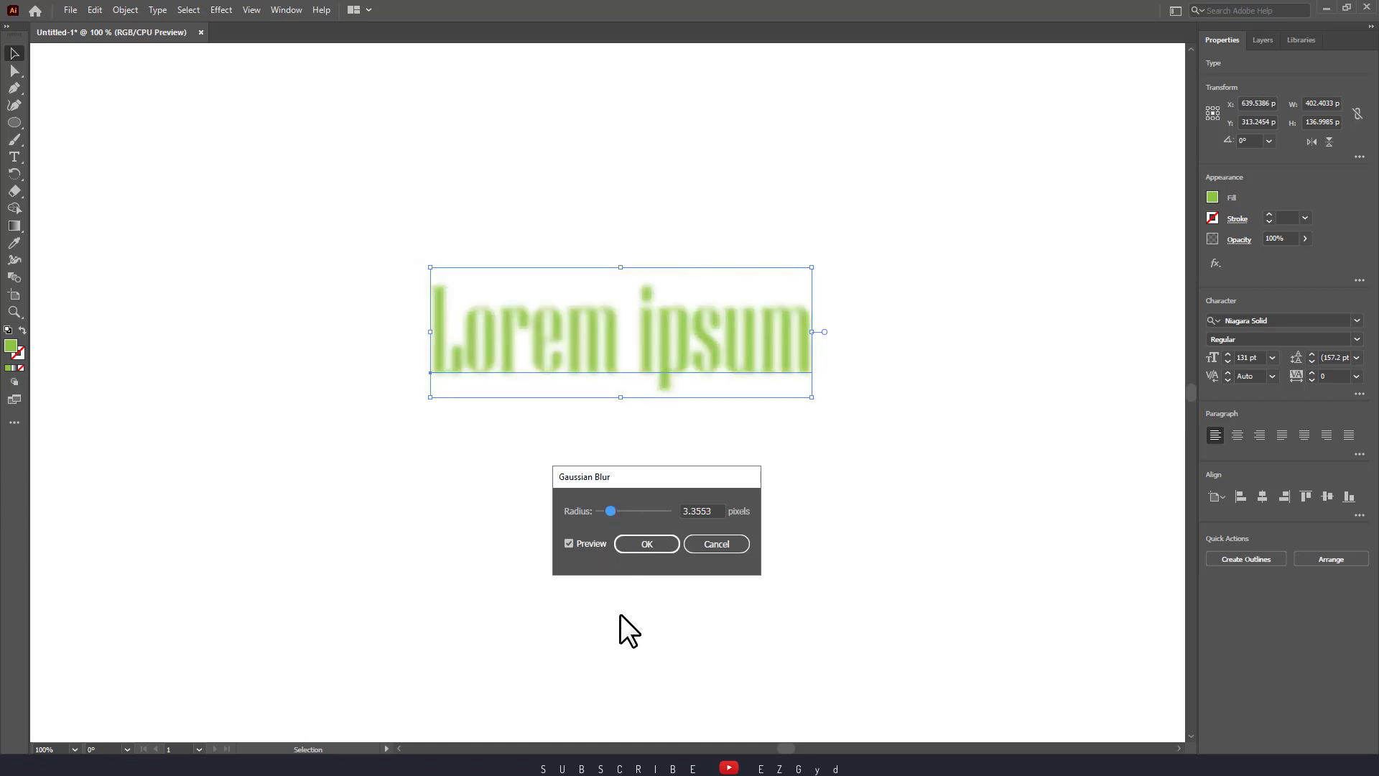
click(602, 510)
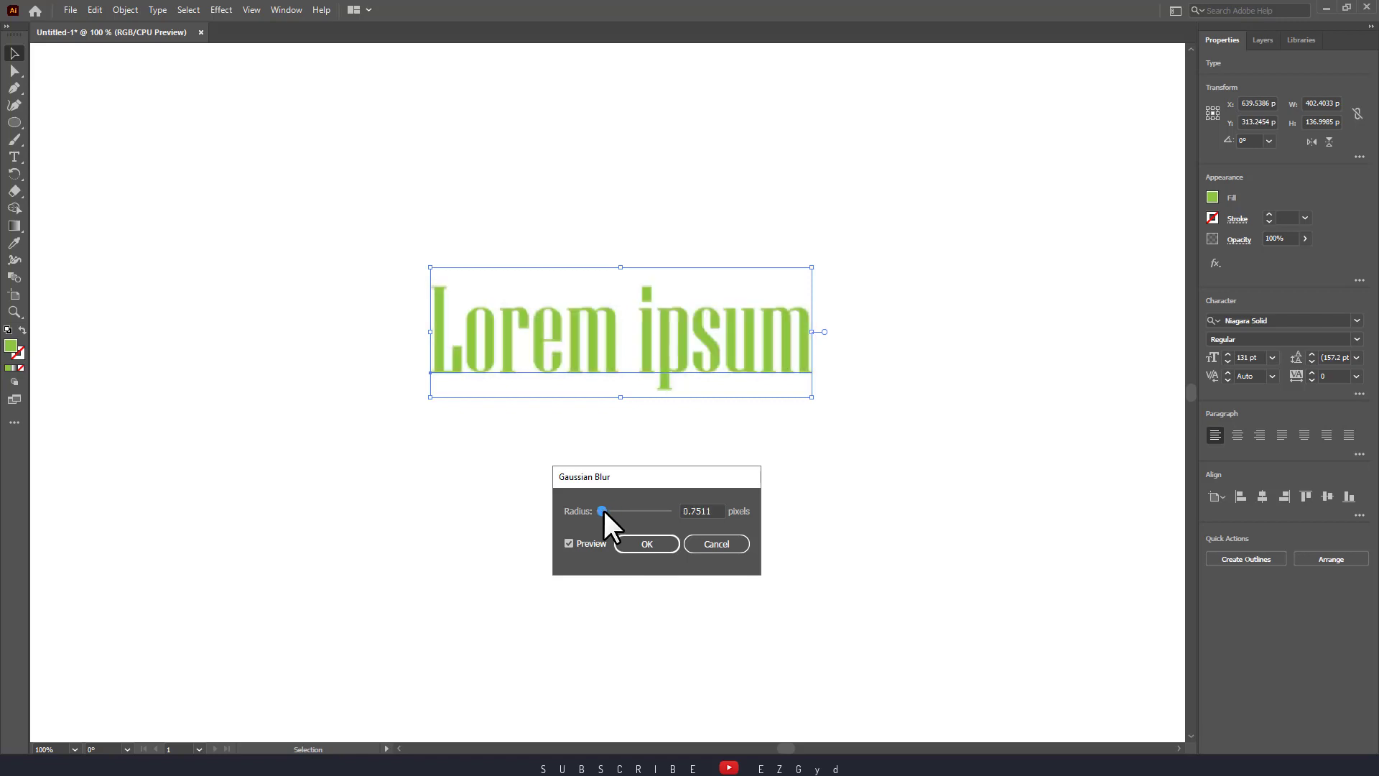
click(606, 508)
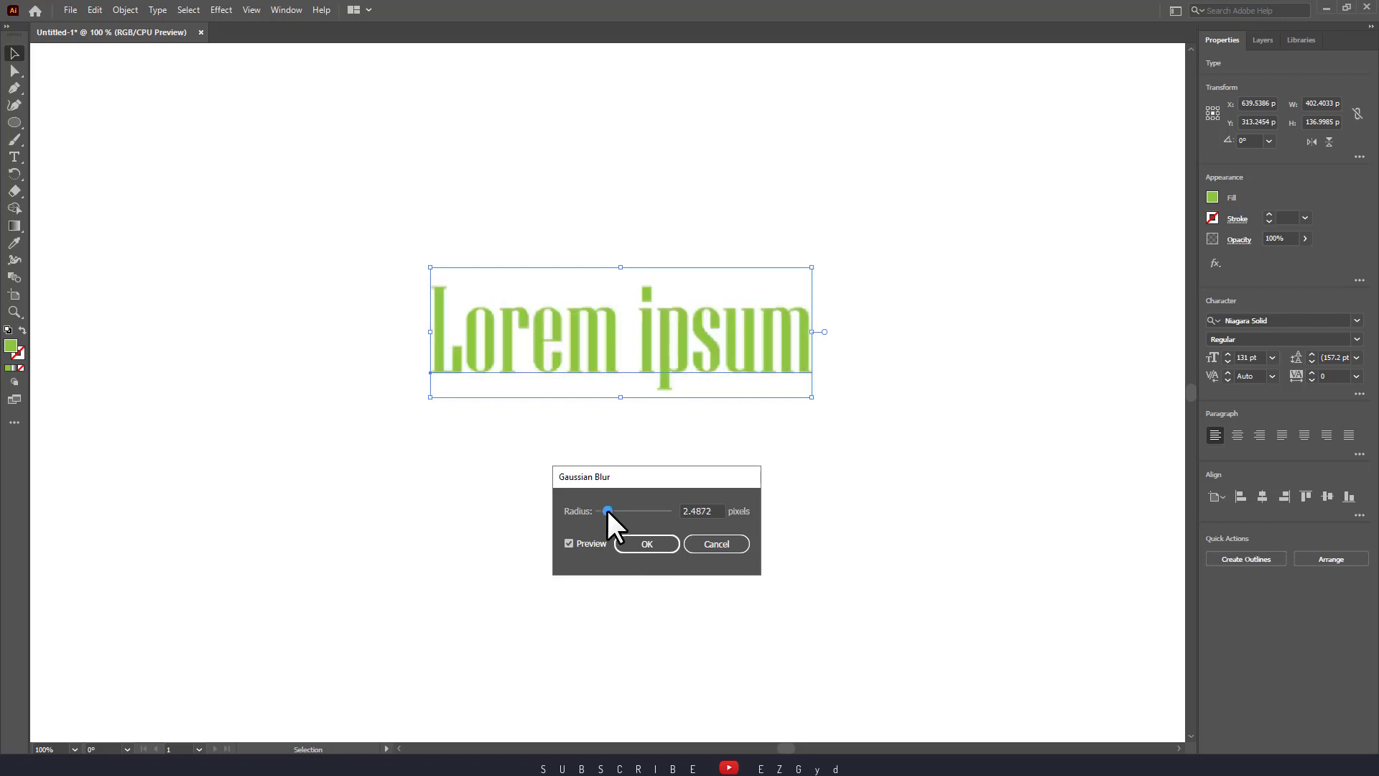
click(632, 544)
click(673, 626)
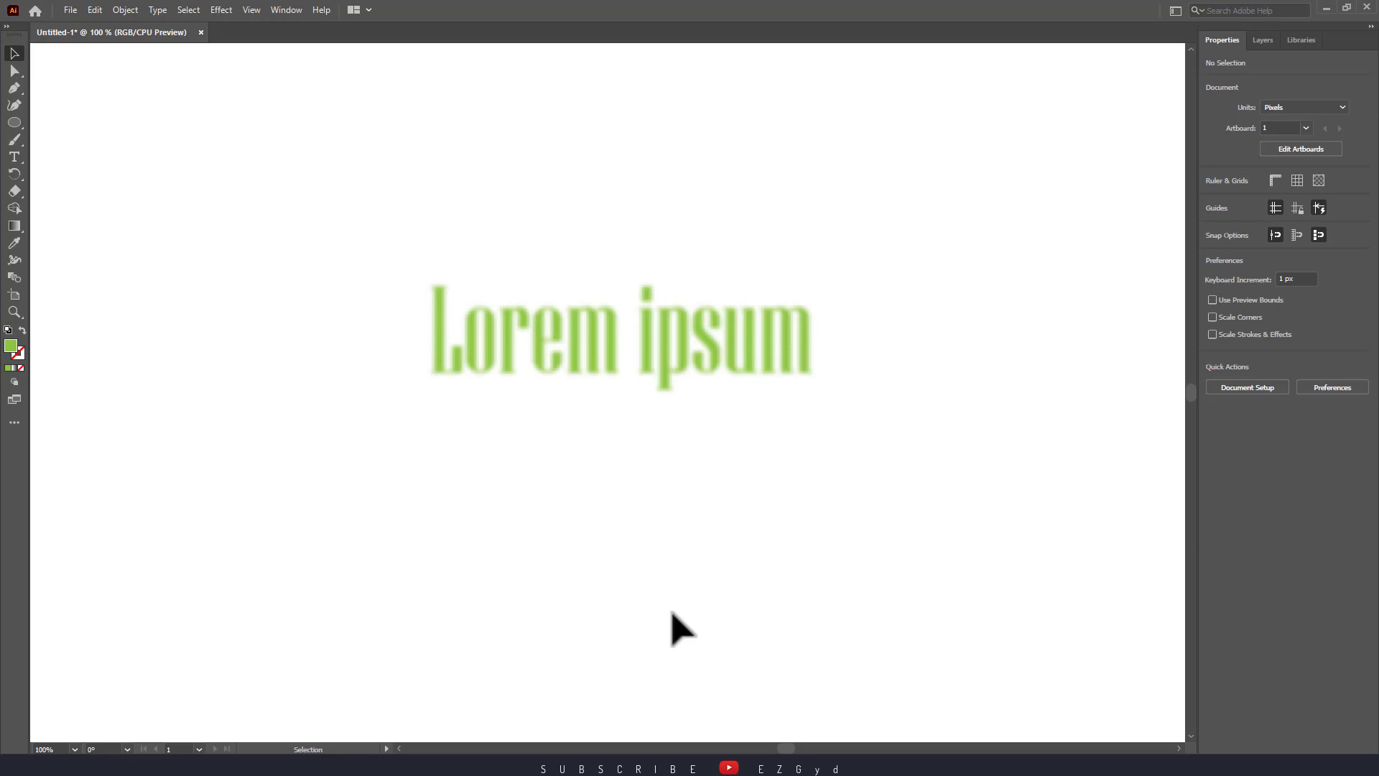